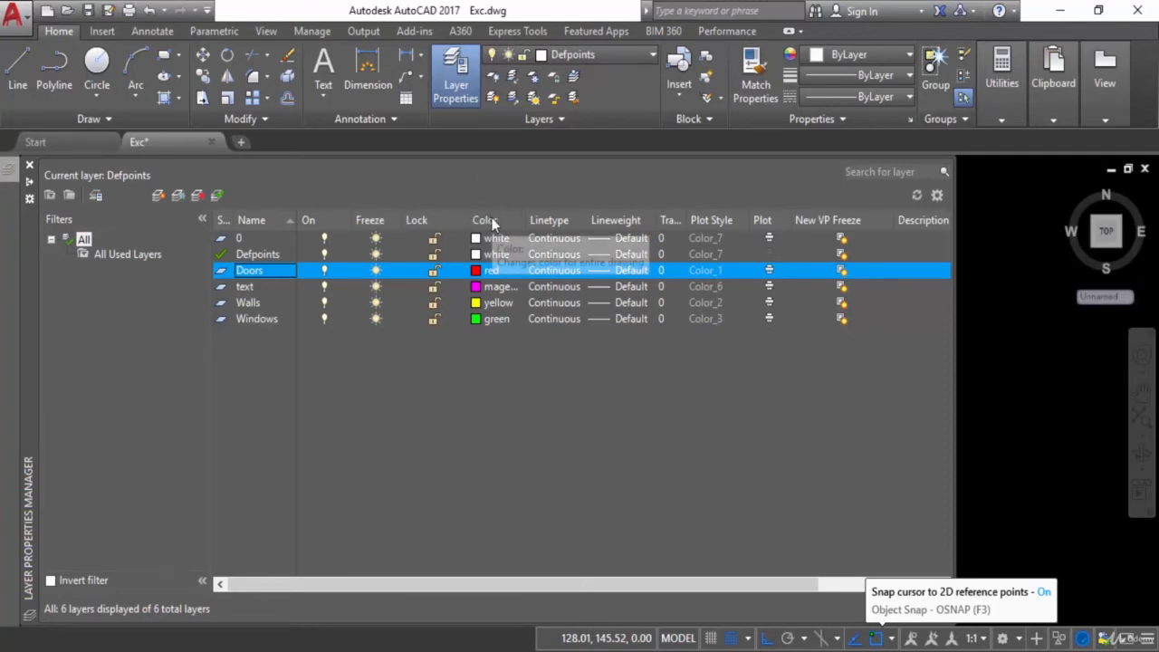
Step: Delete the Doors, text, Walls and Windows layers together from the layer list
left_click(246, 287, "ctrl")
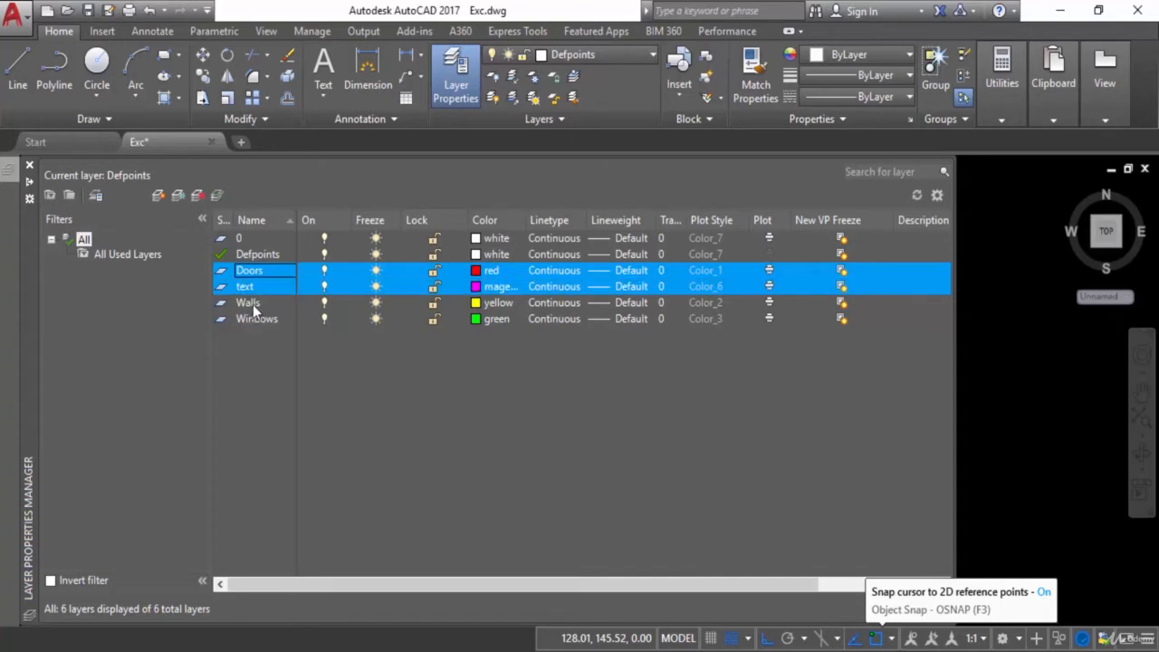
left_click(253, 305, "ctrl")
left_click(258, 319, "ctrl")
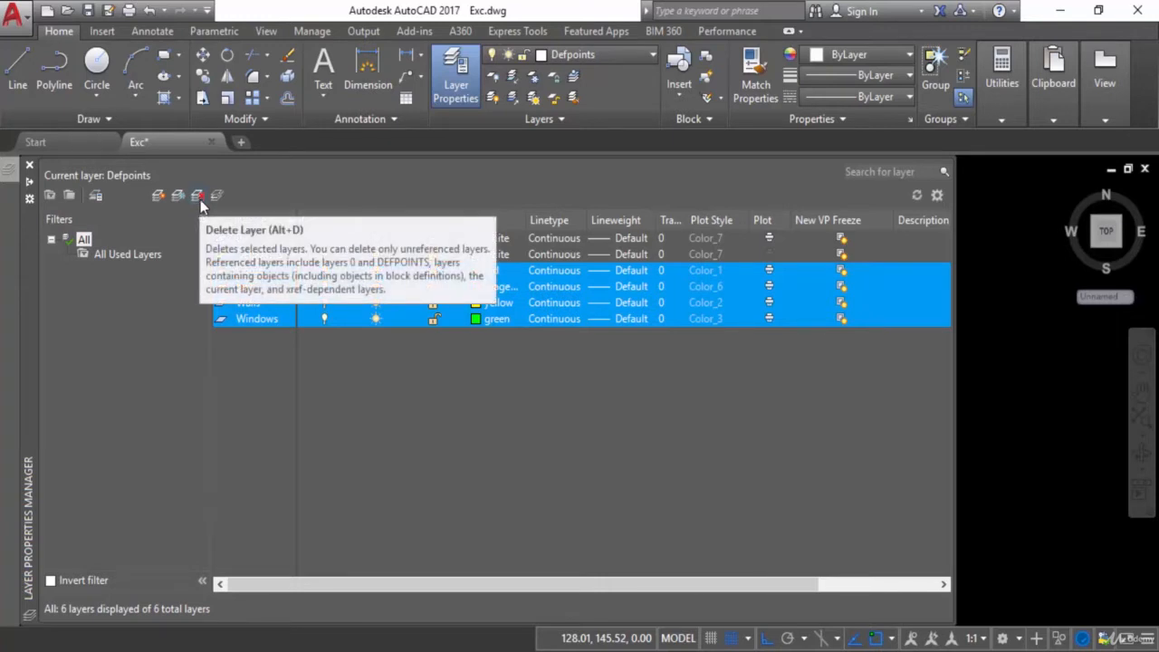
right_click(258, 295)
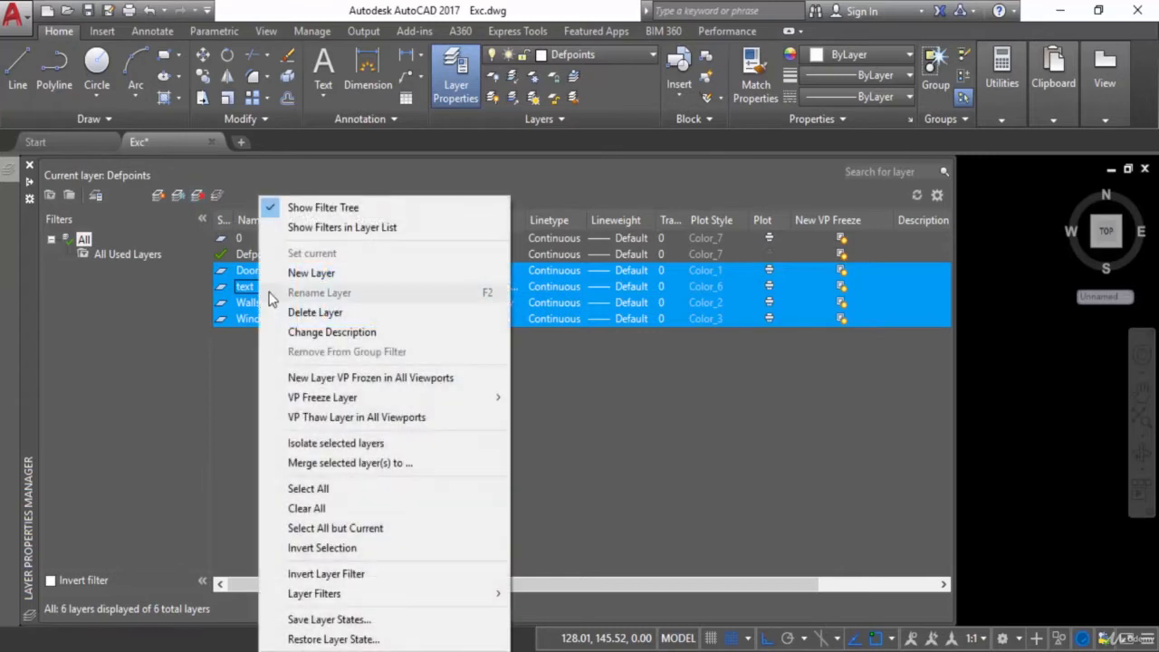
left_click(295, 313)
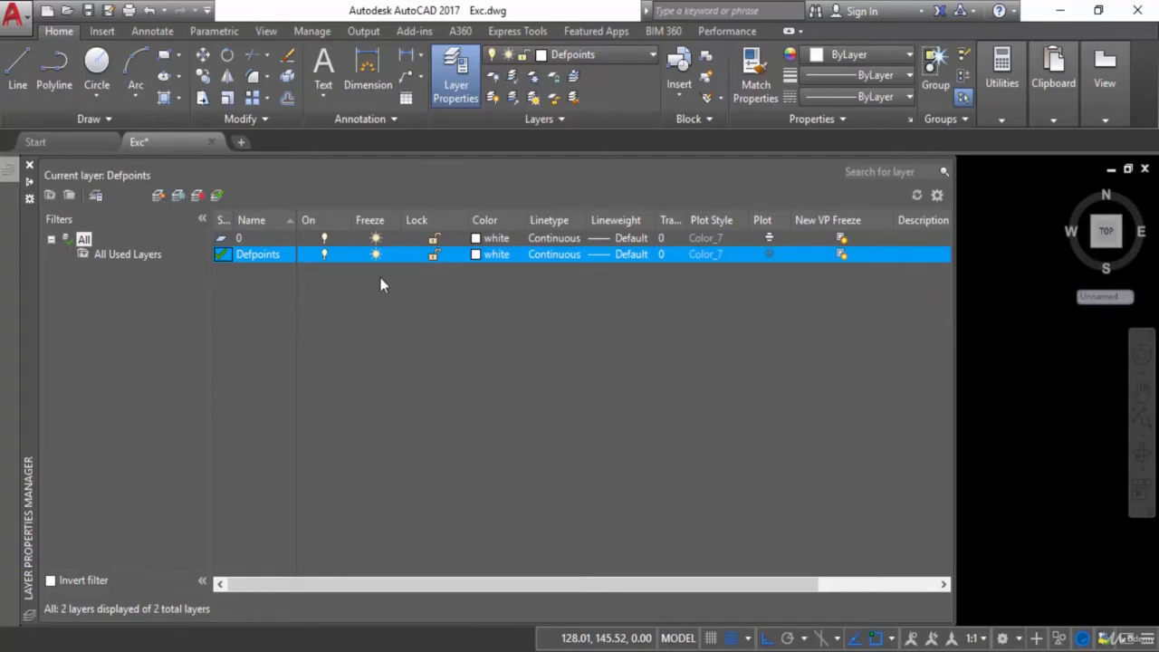
Step: Try to delete layer 0 and dismiss the resulting message
double_click(254, 241)
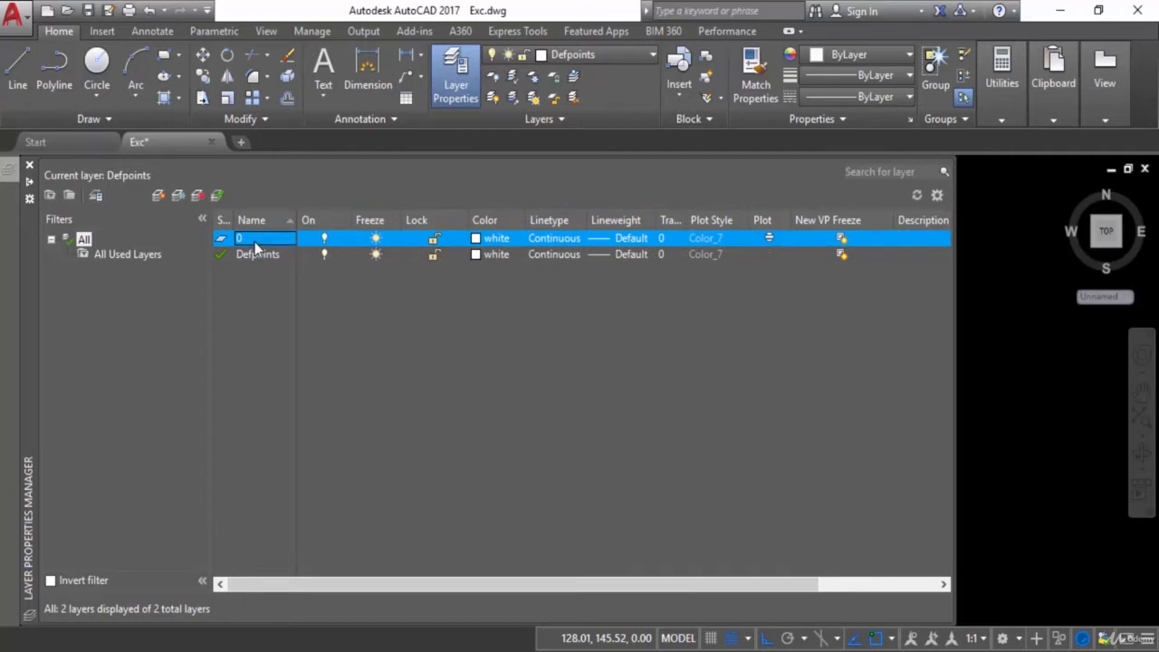
right_click(254, 242)
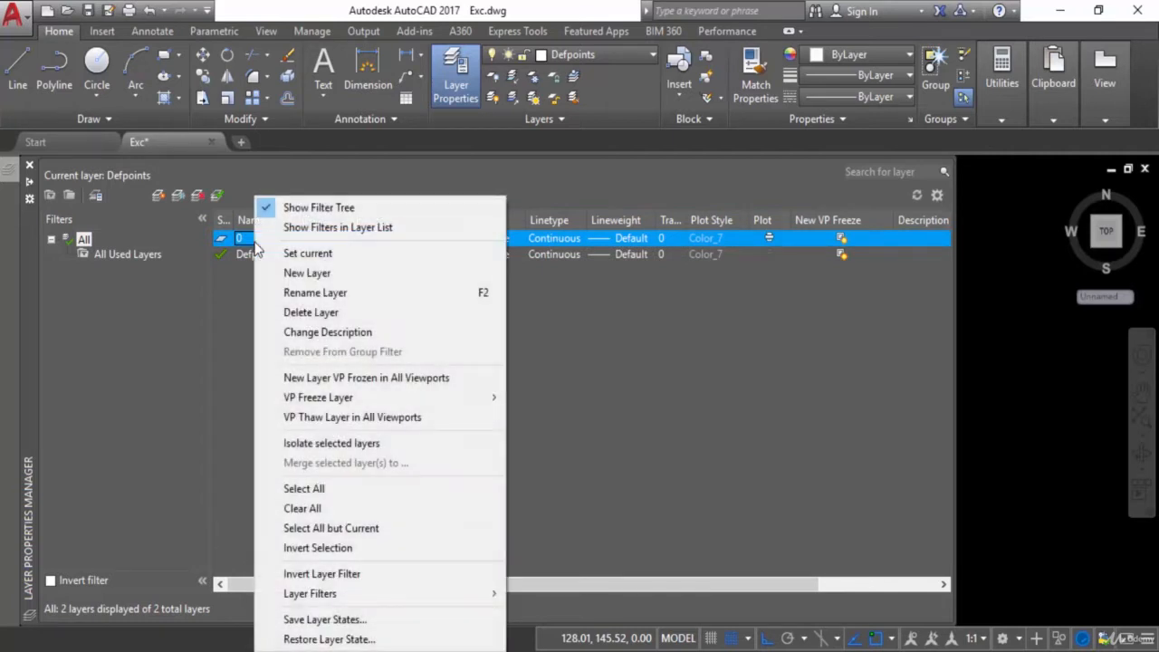
left_click(304, 313)
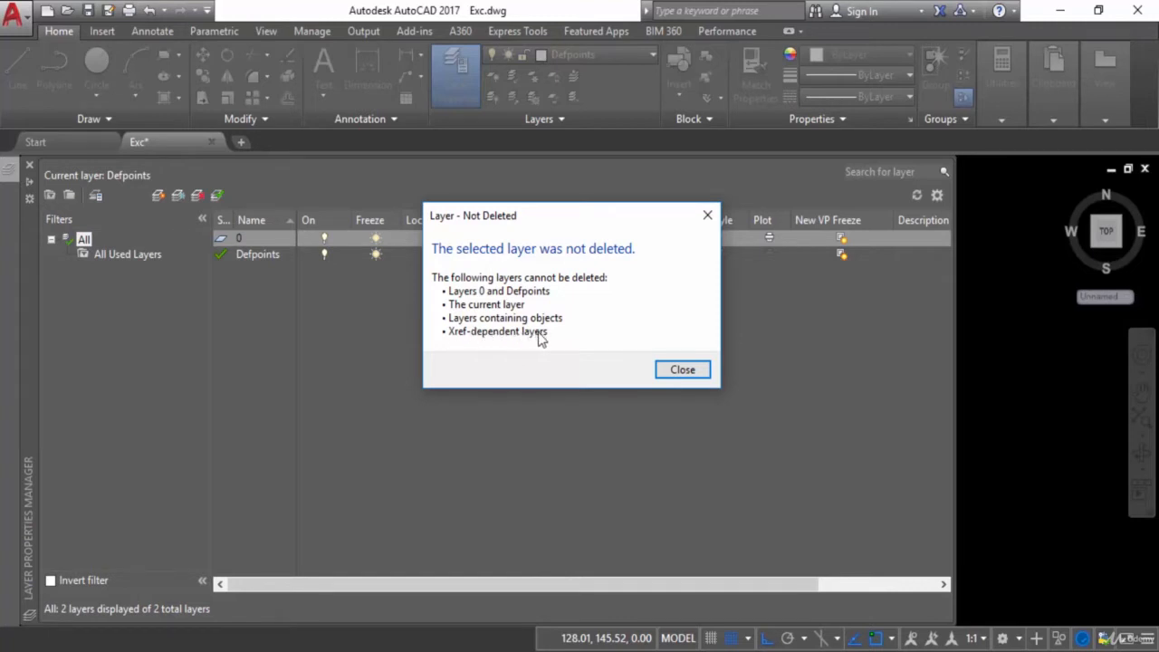
left_click(708, 217)
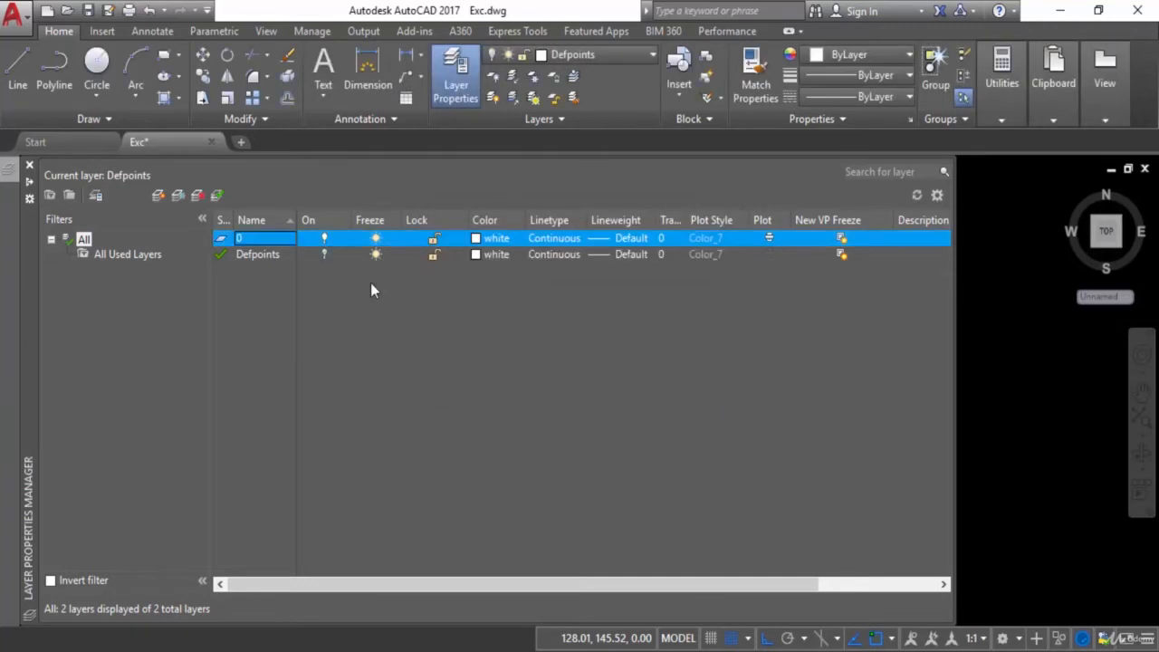
Step: Create a new layer named Cricle and select it in the layer list
left_click(160, 196)
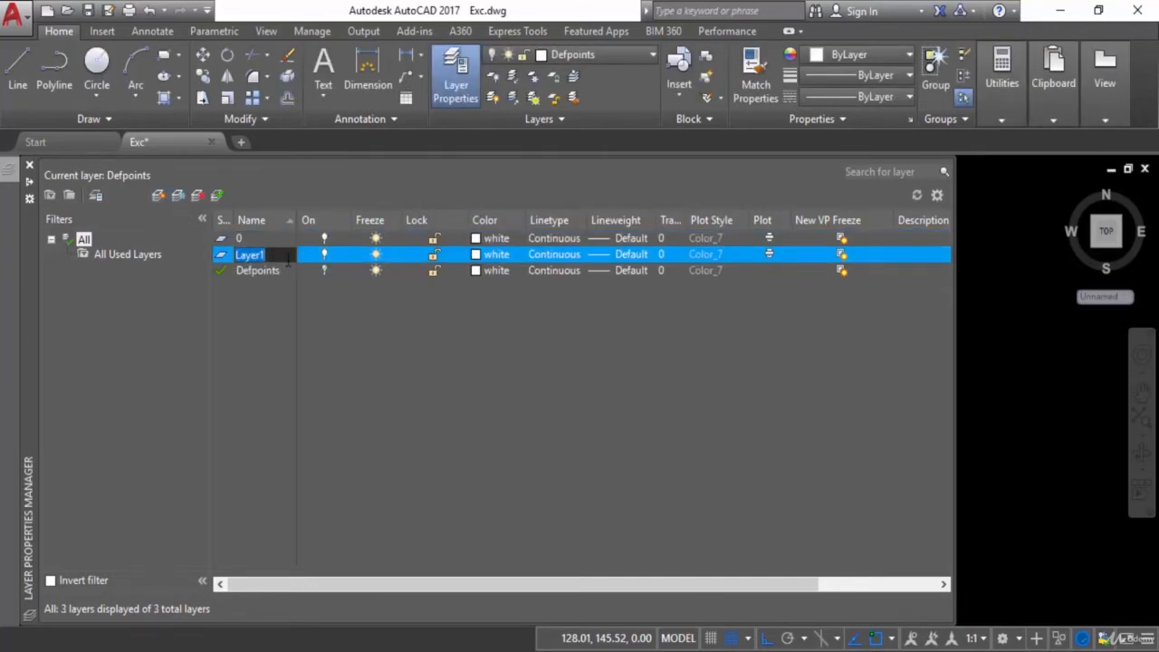
key("BackSpace")
type("Cr")
left_click(265, 270)
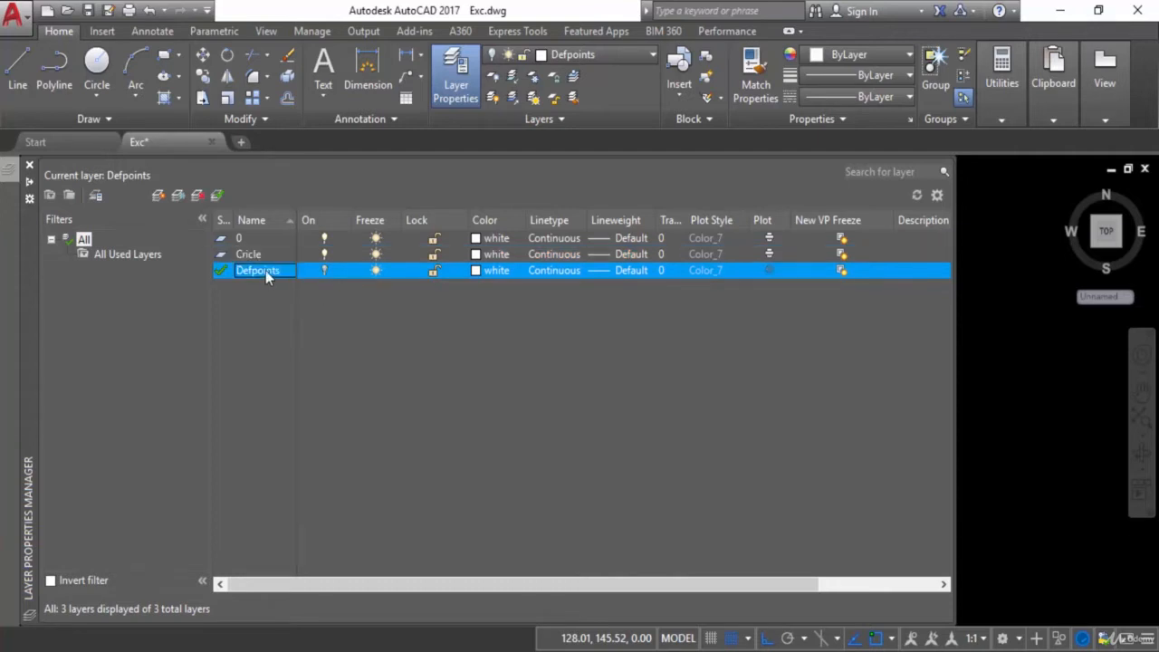
key("Up")
left_click(324, 271)
left_click(271, 259)
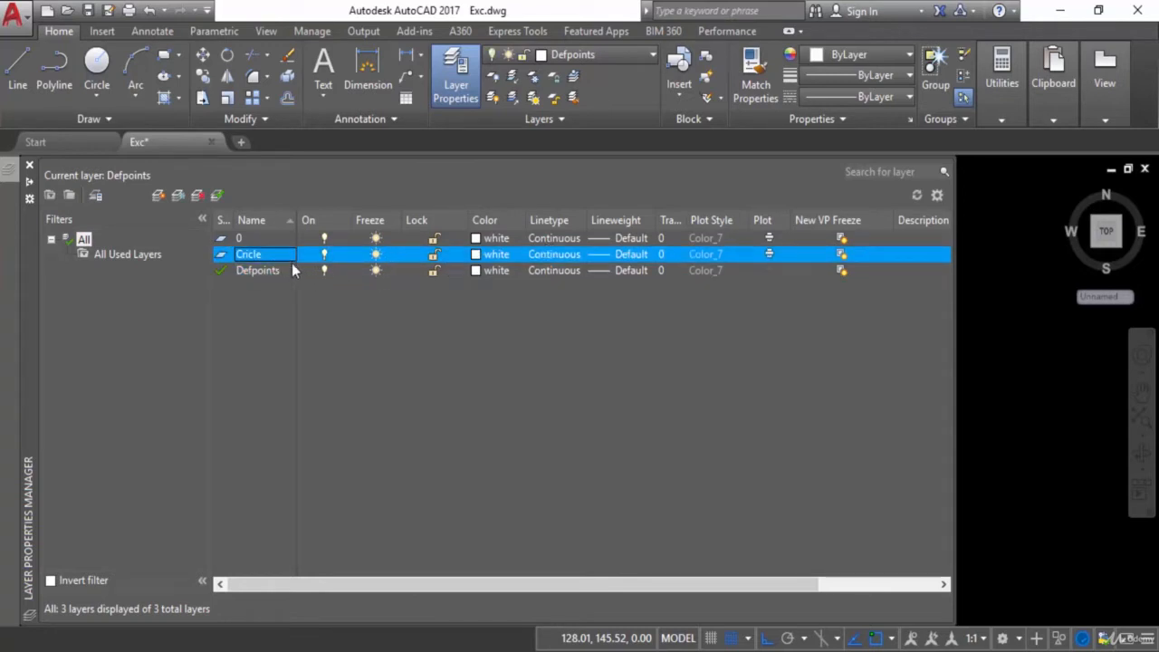
Step: Set the colour of the Cricle layer to green
left_click(475, 254)
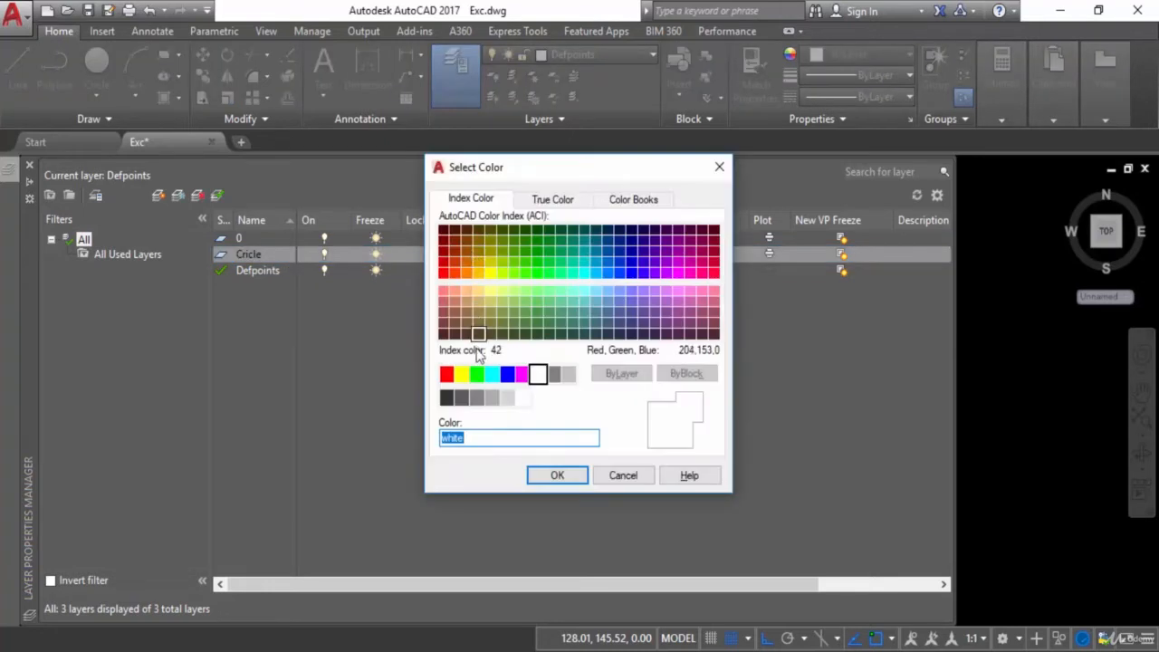
left_click(477, 375)
left_click(537, 475)
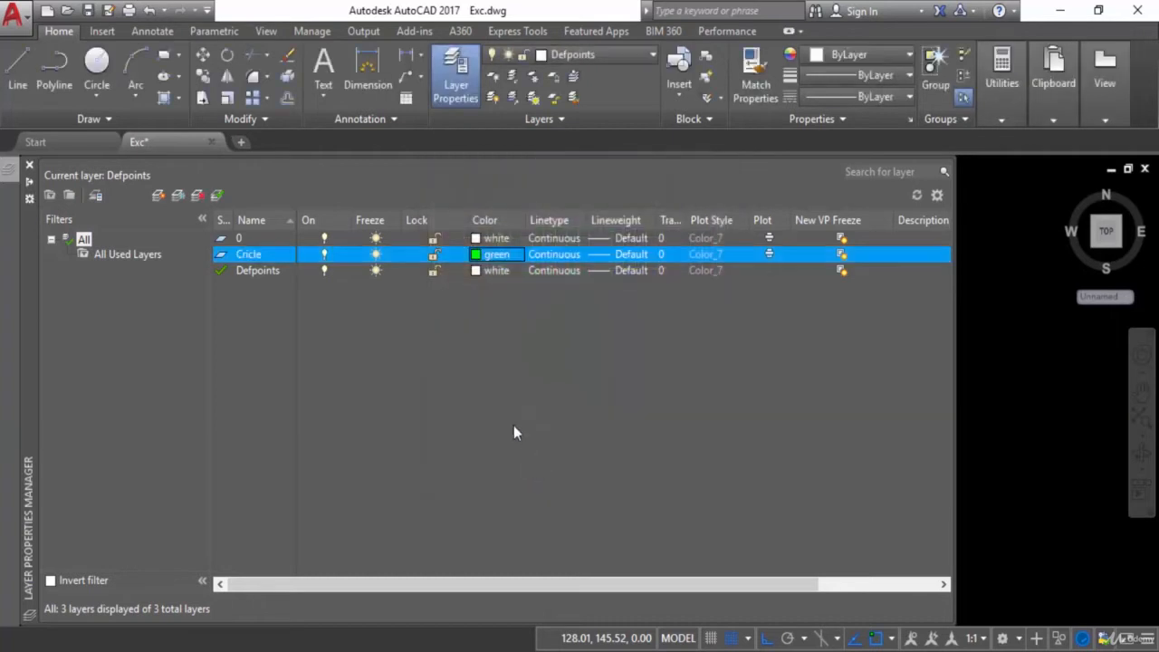
Step: Examine the linetypes available to load for the Cricle layer, keeping Continuous
left_click(572, 257)
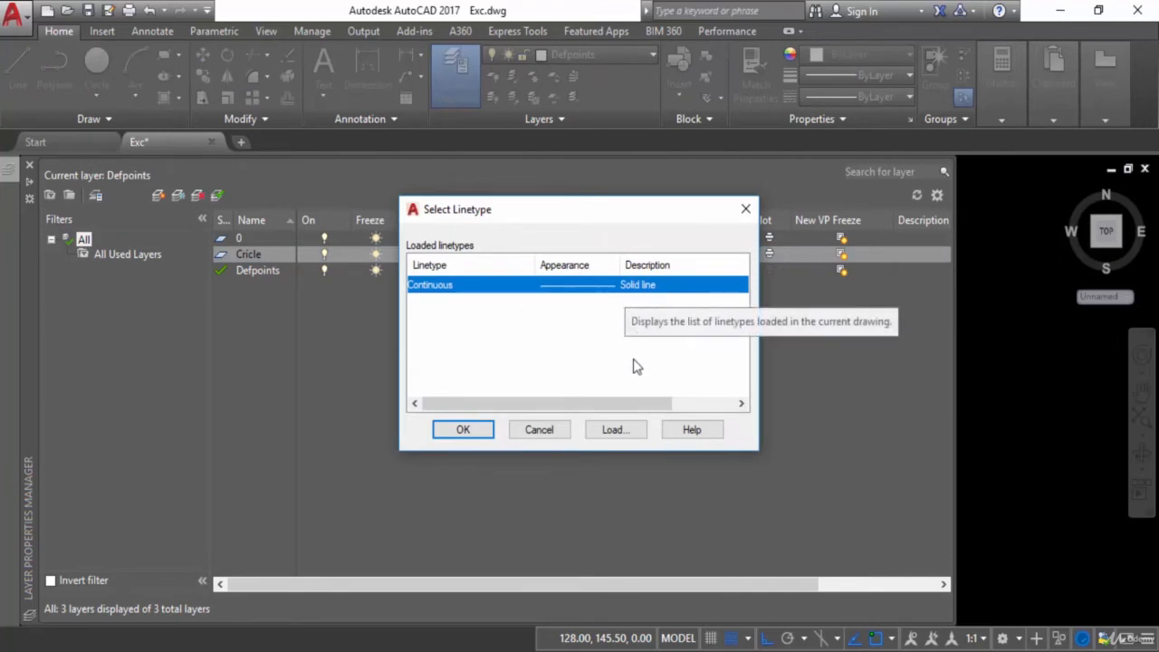
left_click(616, 433)
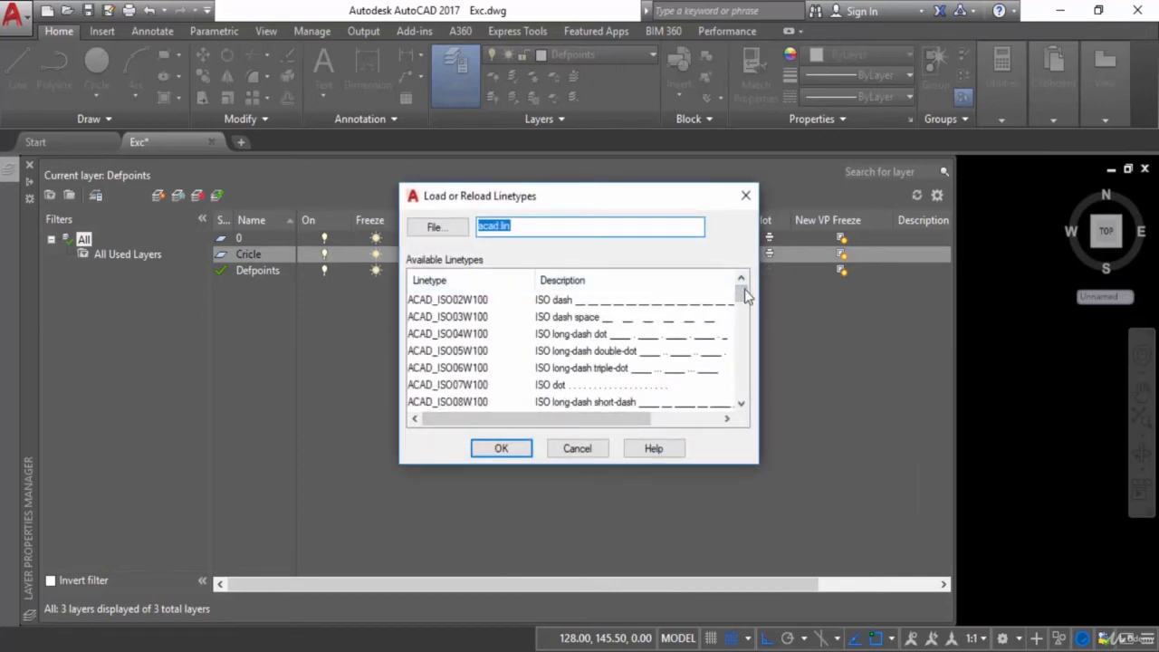
left_click_drag(742, 291, 745, 201)
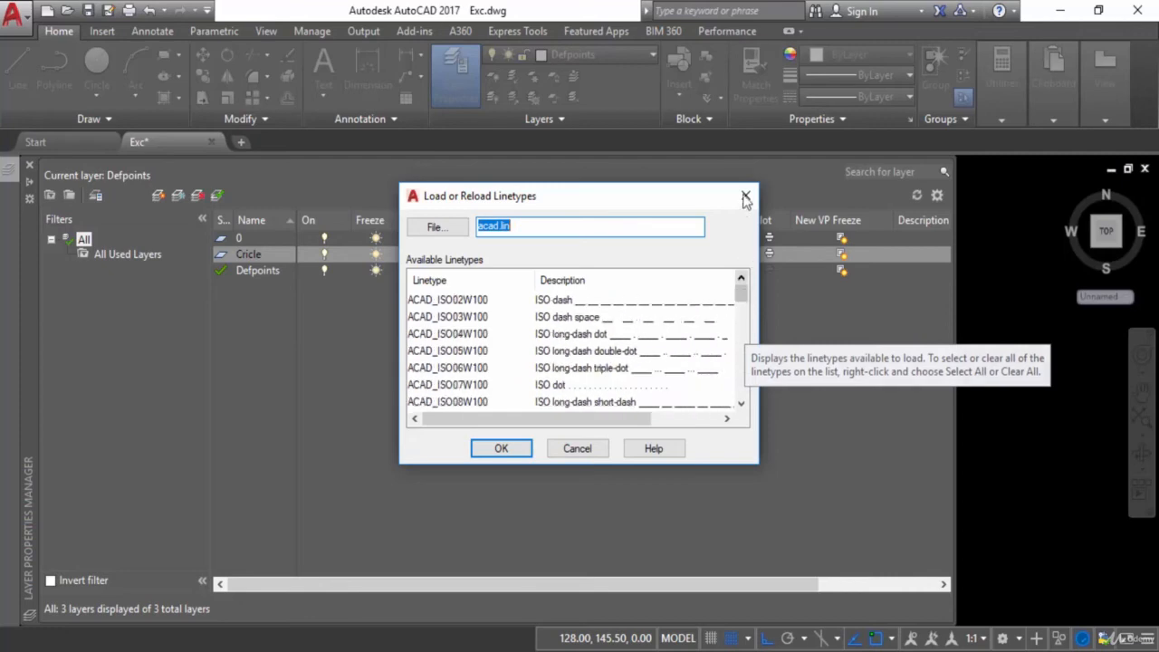
left_click(746, 196)
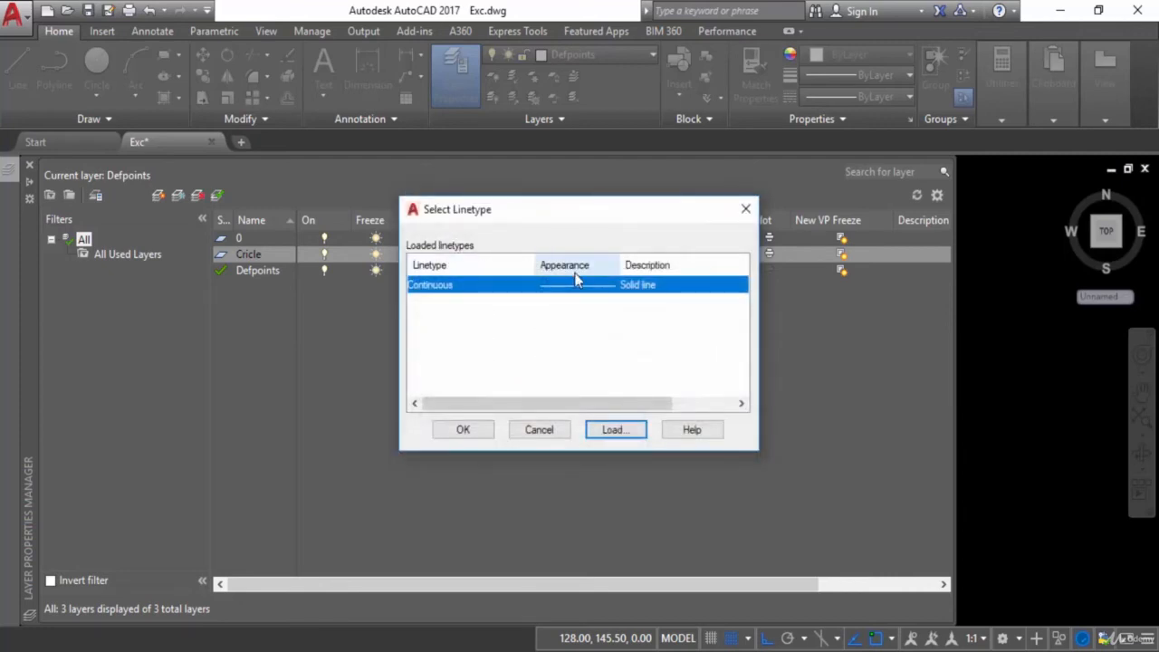
left_click(480, 429)
Step: Look through the available lineweights for the Cricle layer, keeping Default
left_click(627, 255)
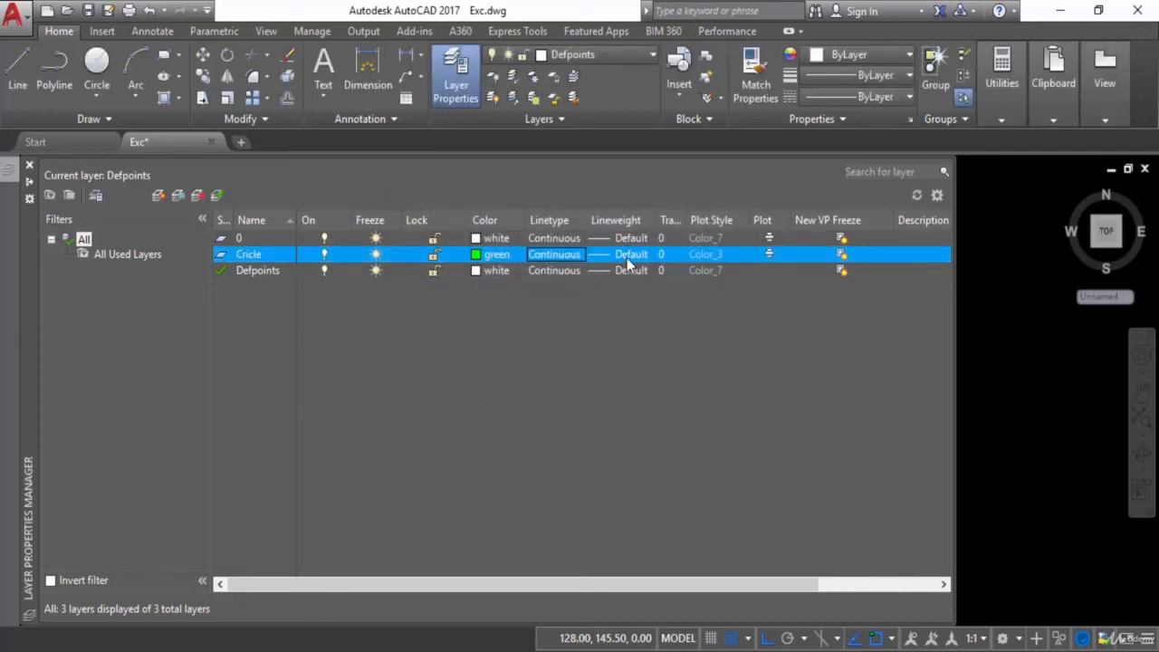
scroll(666, 272, "down", 4)
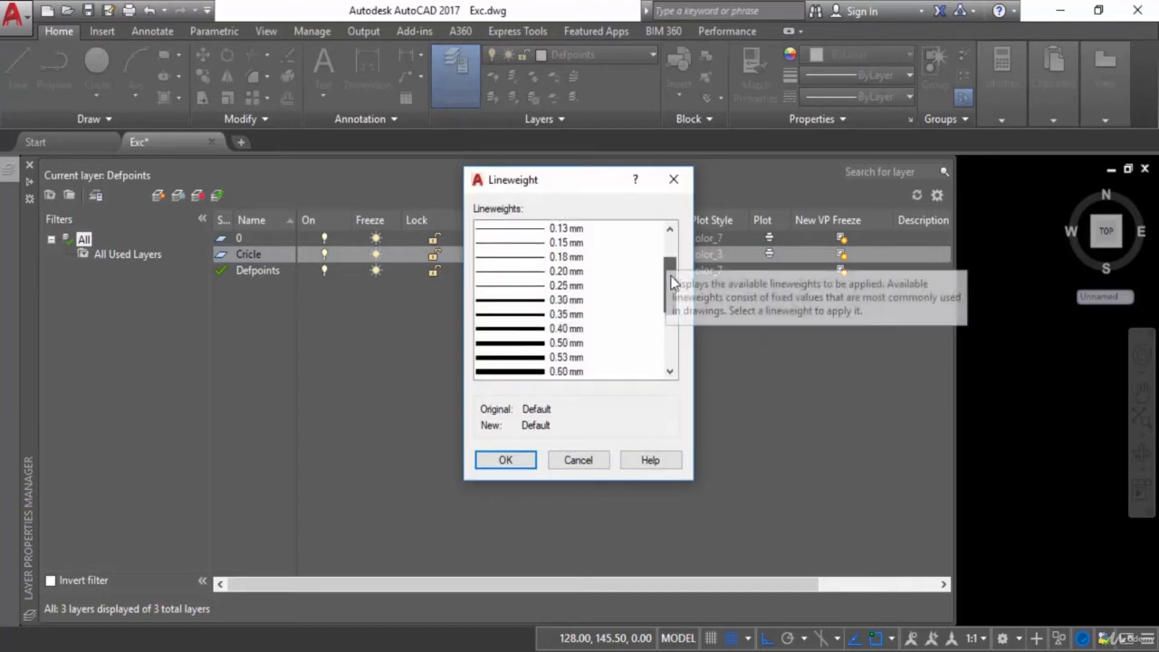
left_click_drag(675, 331, 674, 254)
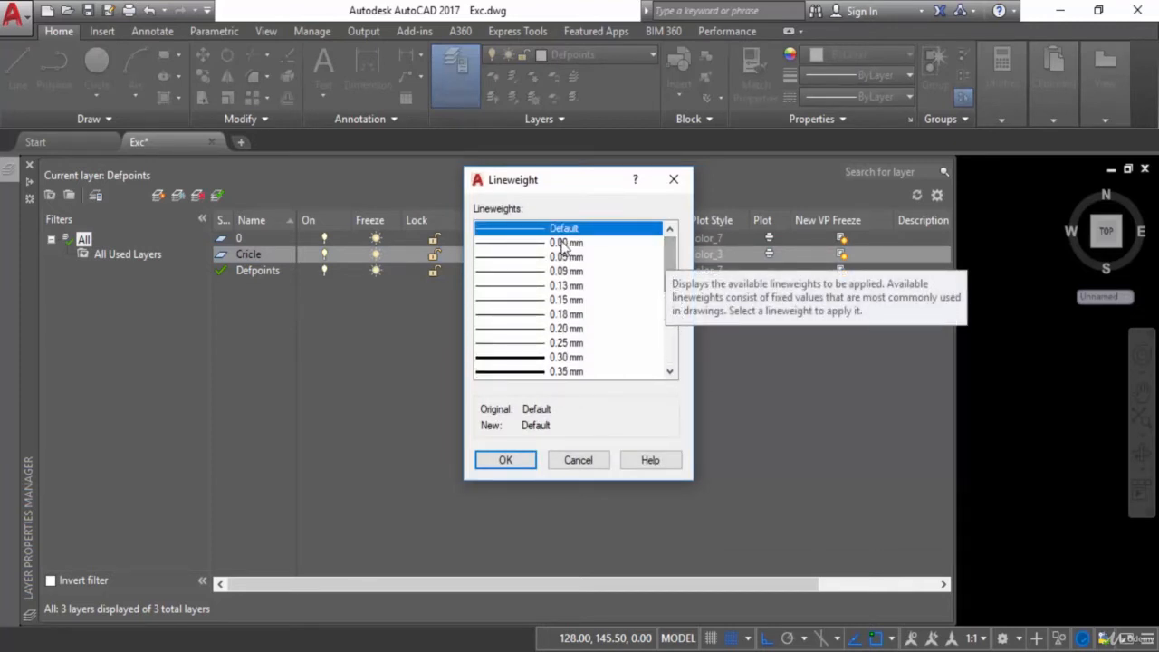
scroll(670, 256, "down", 3)
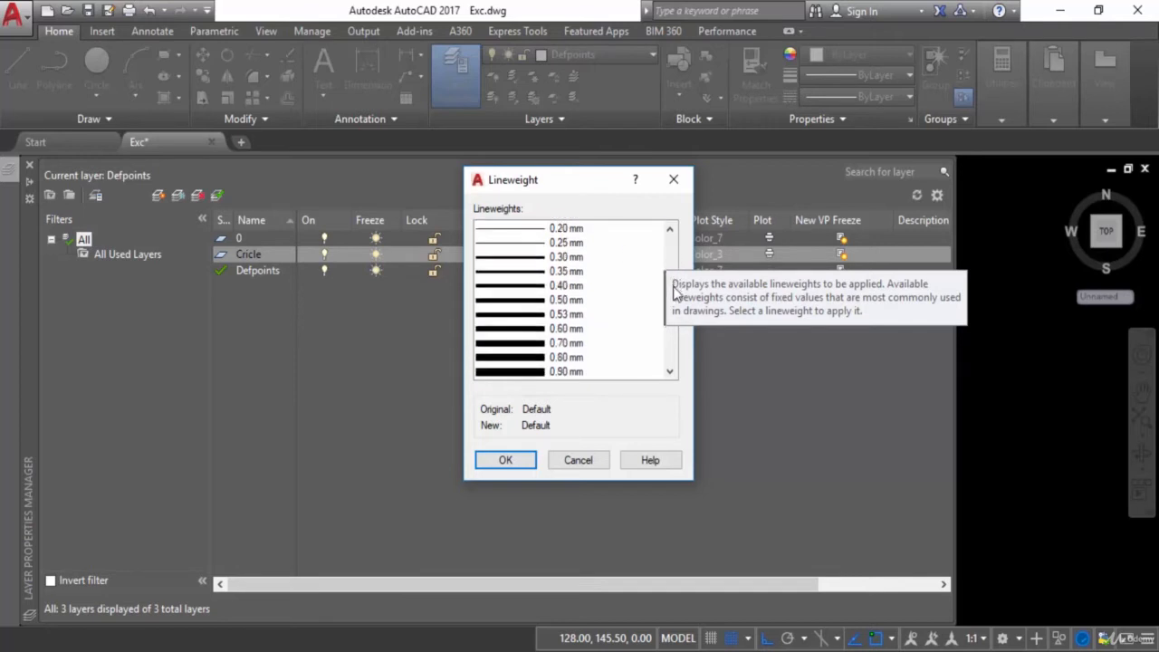
scroll(675, 252, "up", 3)
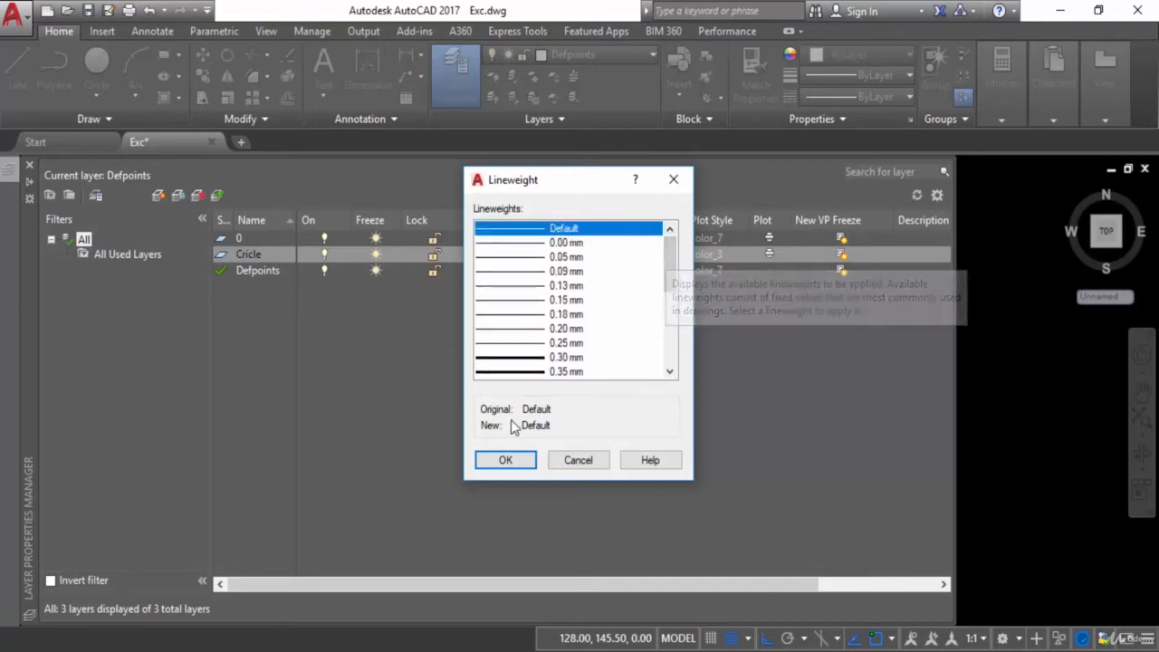
left_click(509, 459)
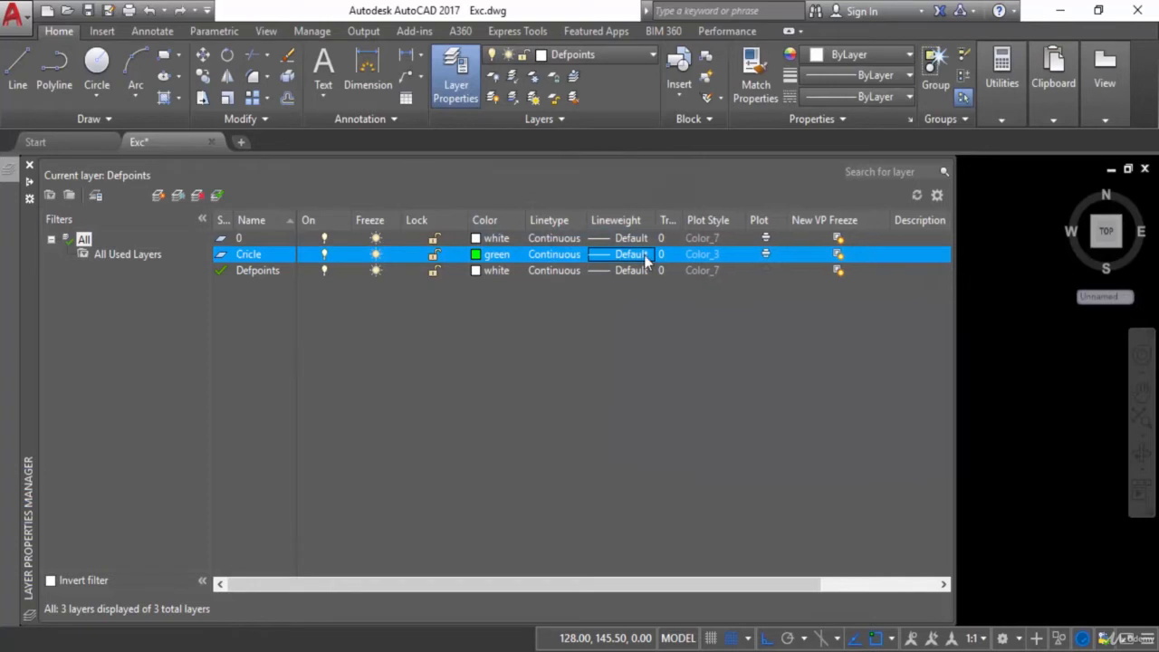
Step: Create a new layer named Rec and set its colour to magenta
left_click(159, 196)
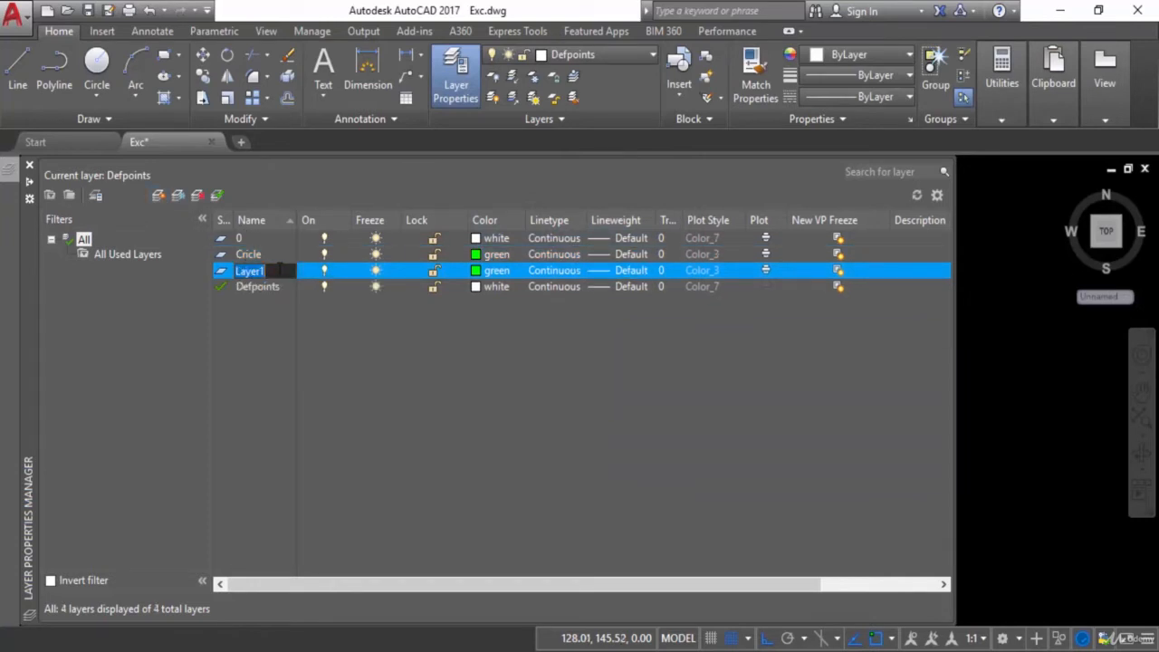
key("BackSpace")
left_click_drag(256, 272, 239, 271)
left_click(480, 275)
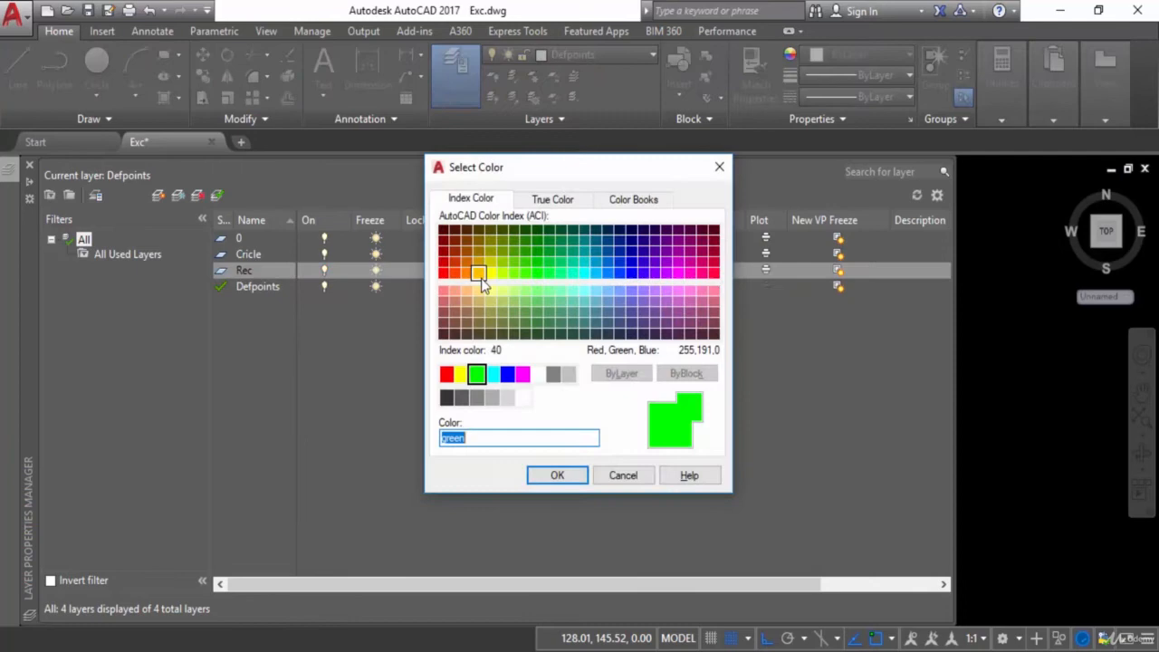
left_click(524, 378)
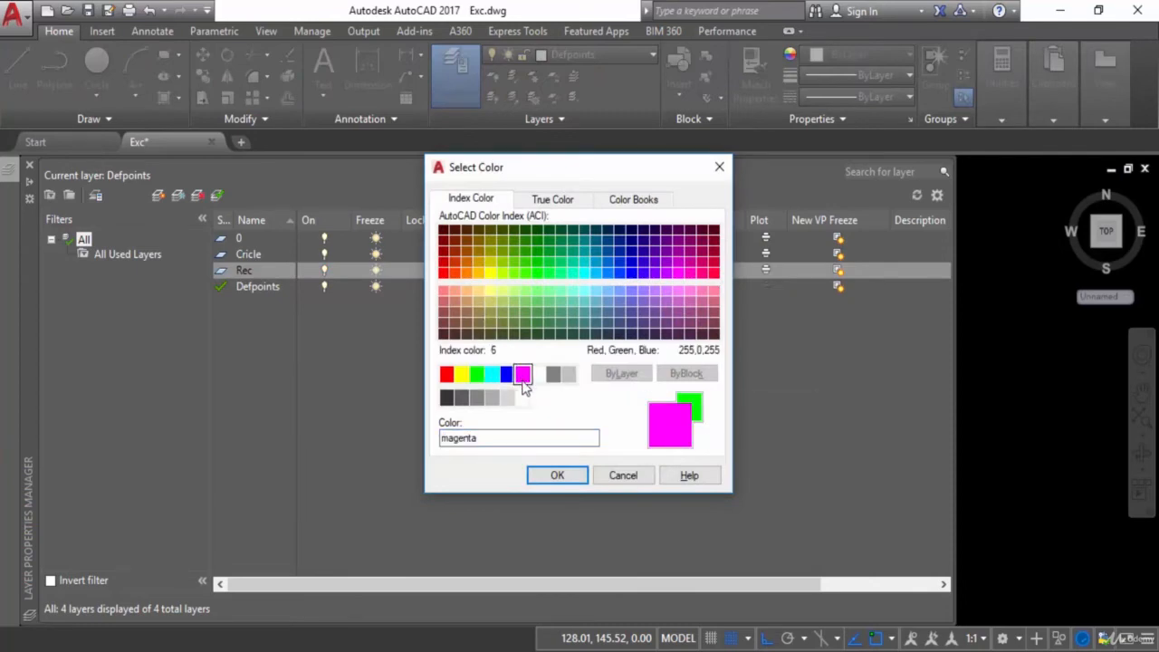
left_click(557, 475)
Step: Load the CENTER linetype from acad.lin for the Rec layer, assign it, and widen the Linetype column
left_click(547, 271)
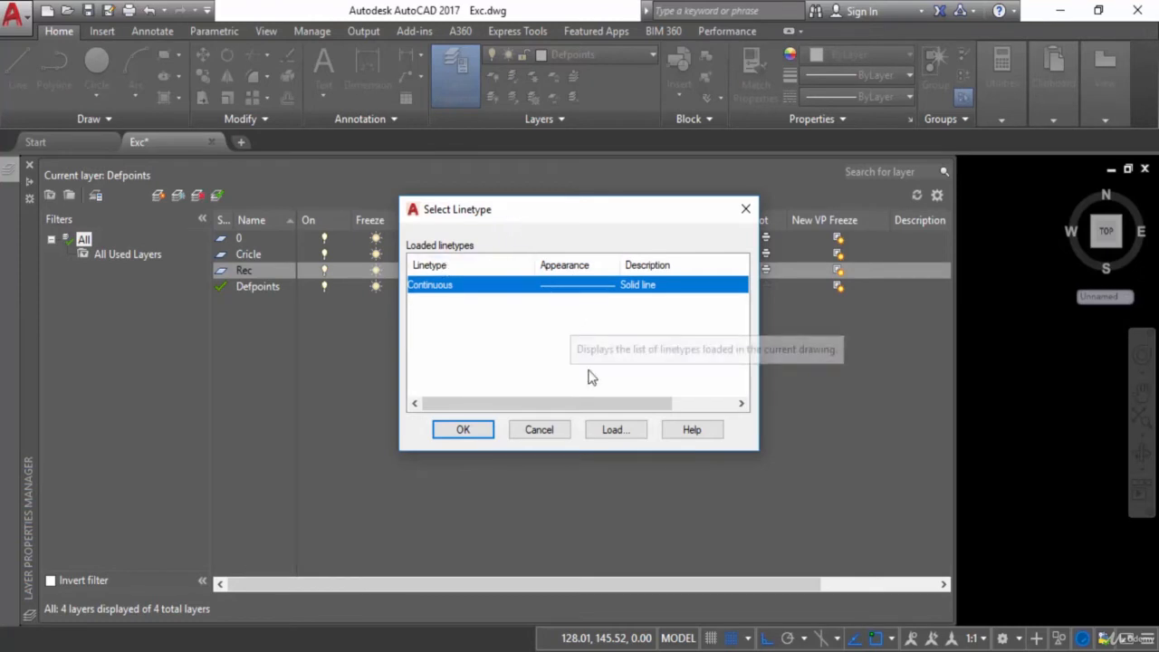
left_click(594, 431)
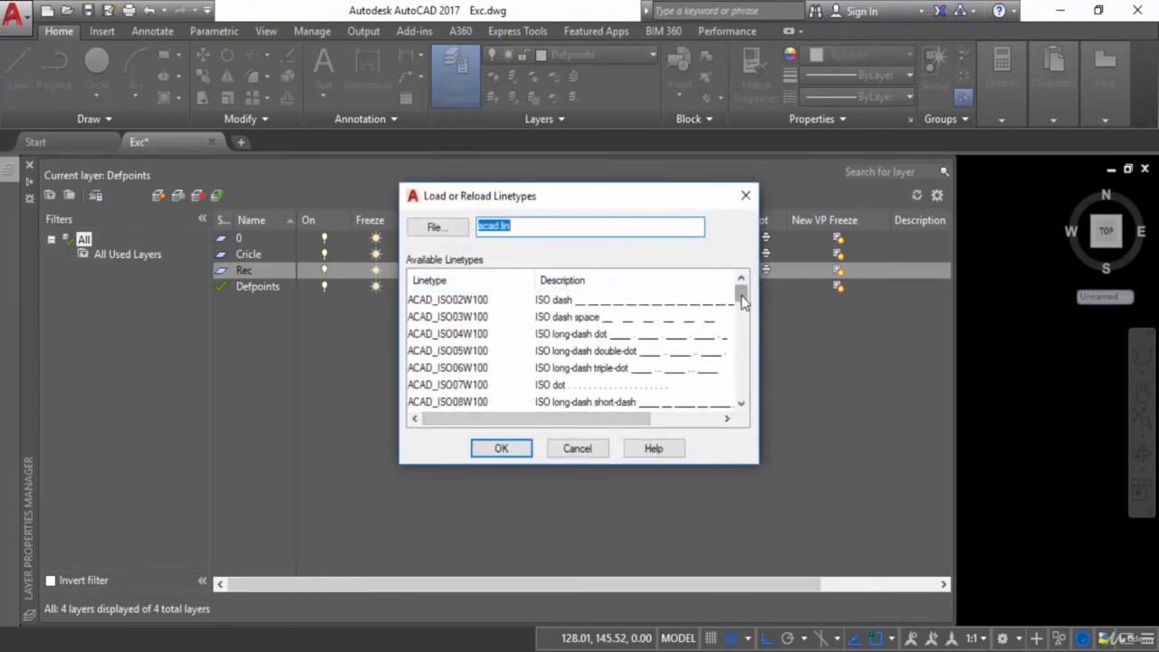
left_click_drag(742, 300, 741, 333)
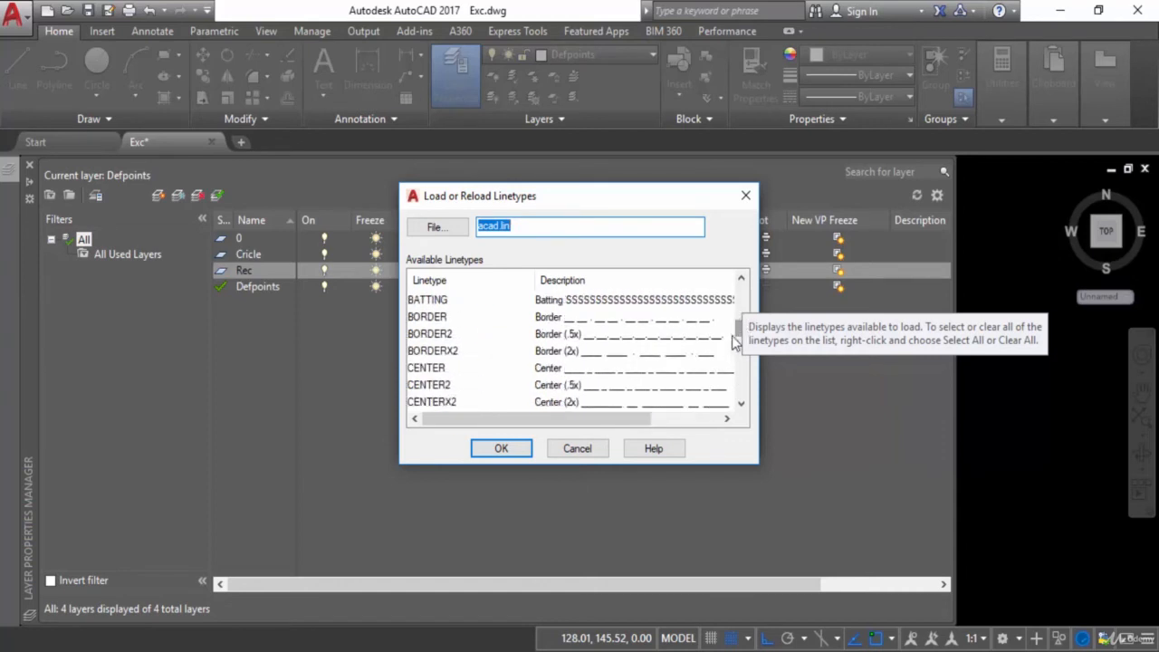
left_click(437, 371)
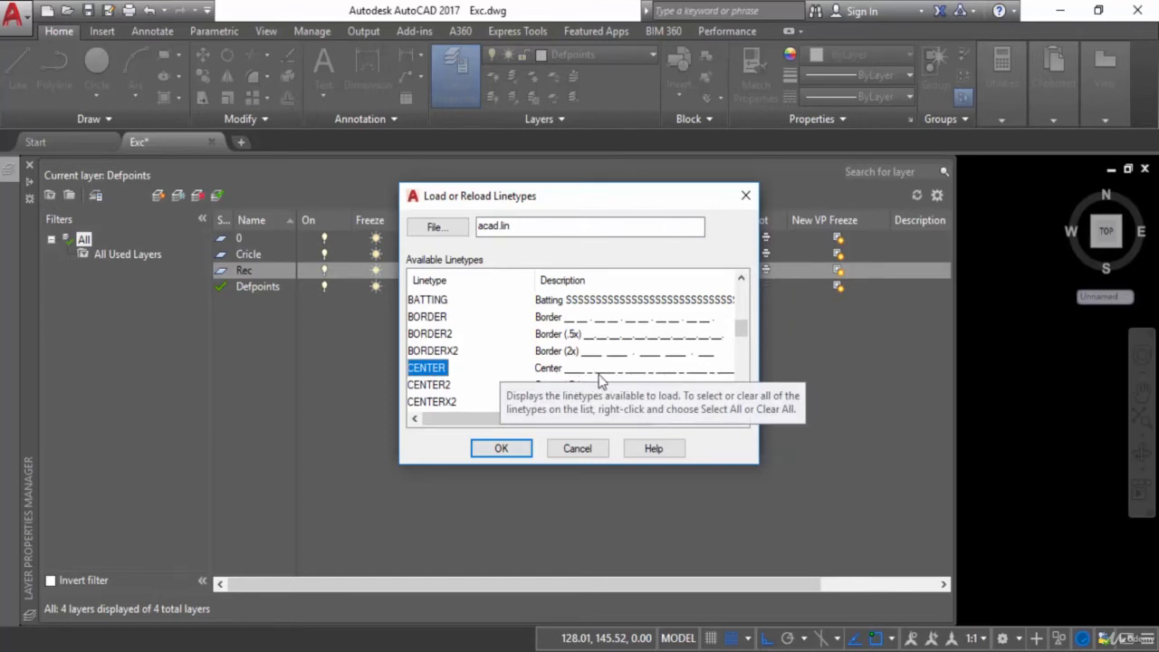
left_click(518, 448)
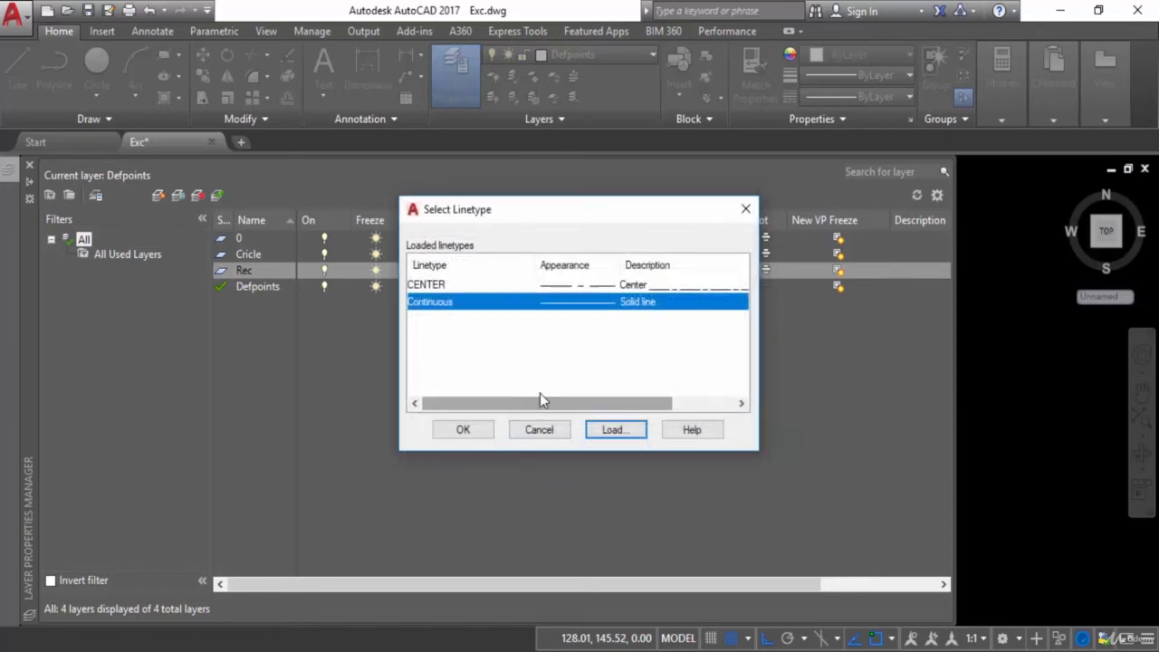
left_click(462, 286)
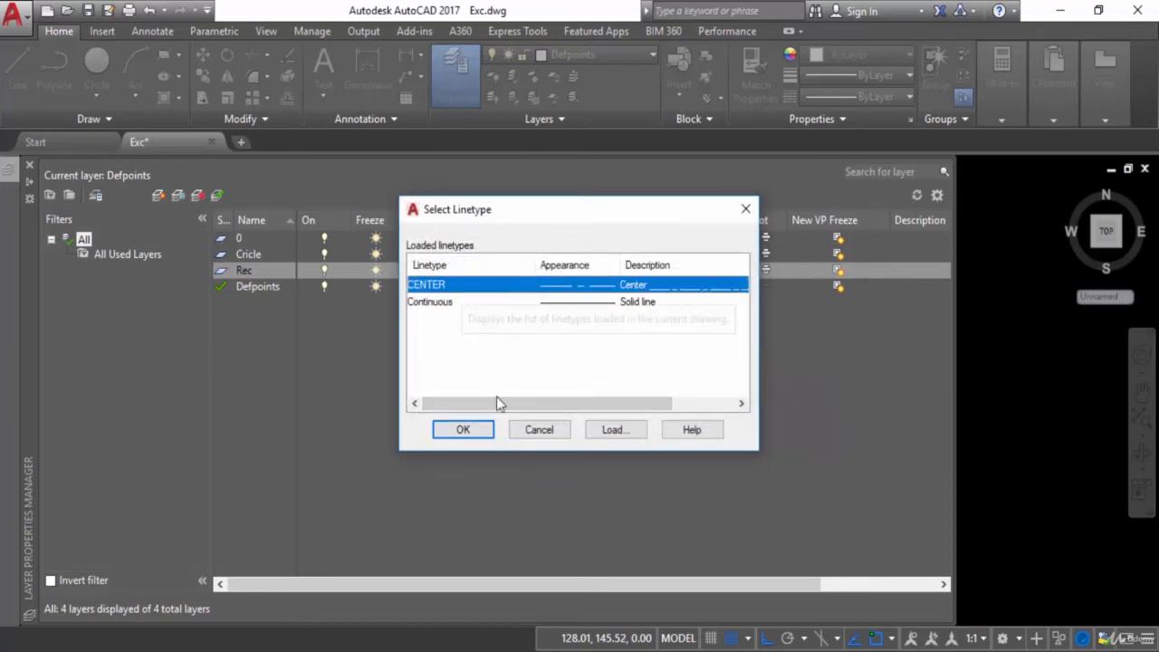
left_click(462, 429)
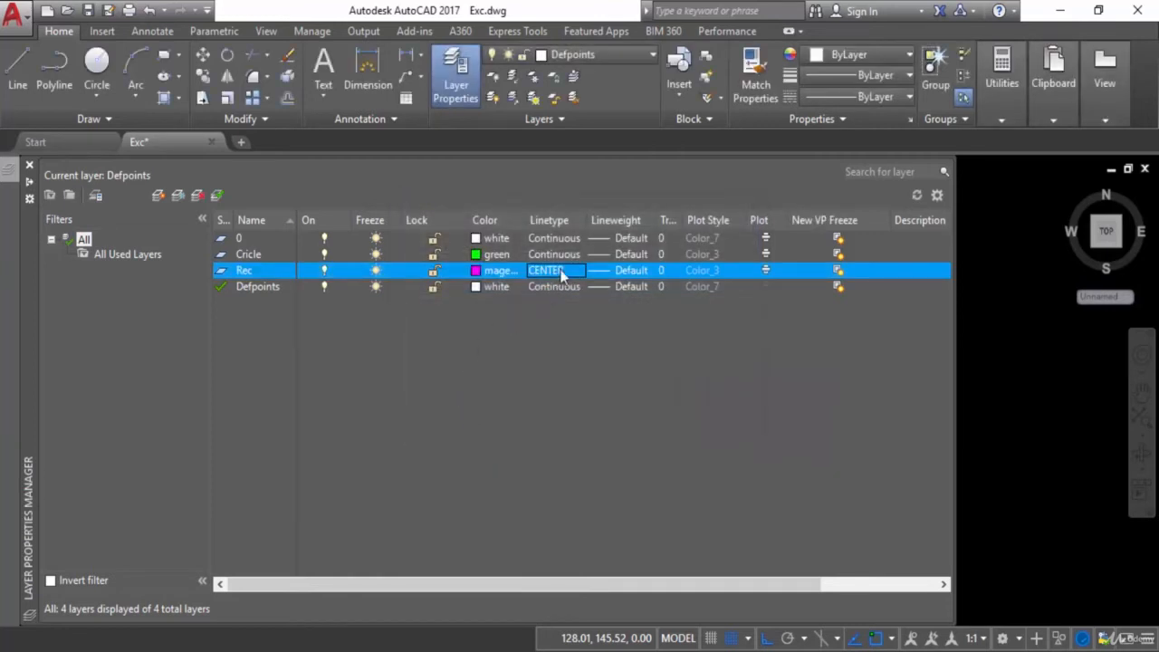
left_click_drag(587, 220, 619, 220)
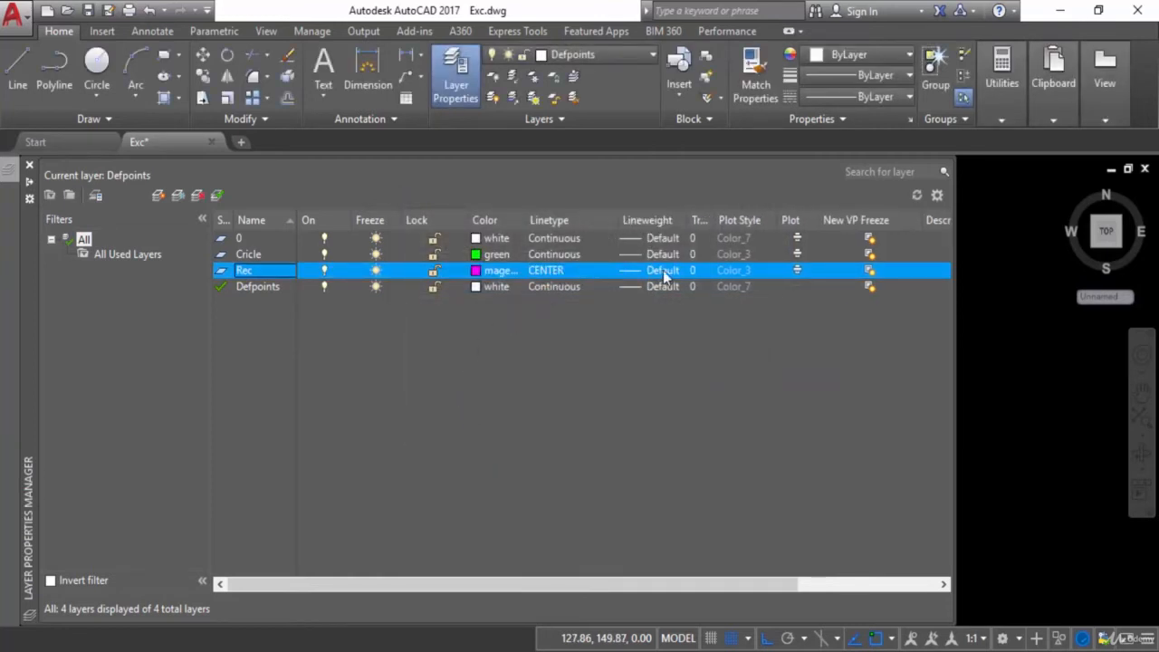
Step: Make Cricle the current layer and draw a circle in the empty drawing area
left_click(221, 256)
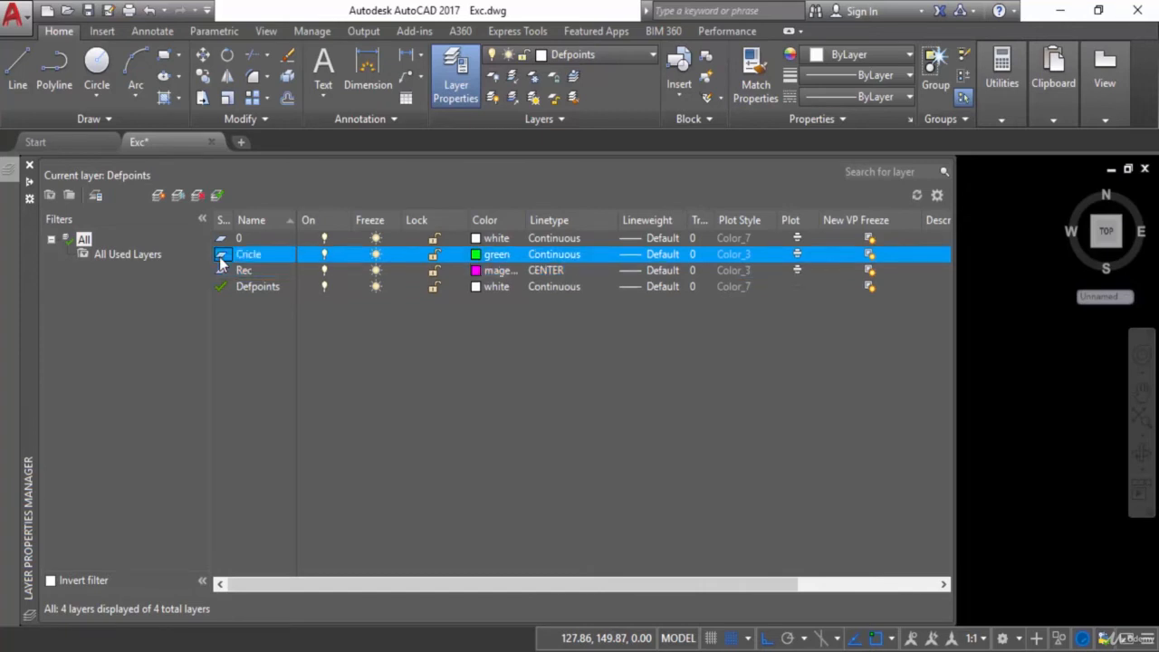
left_click(215, 196)
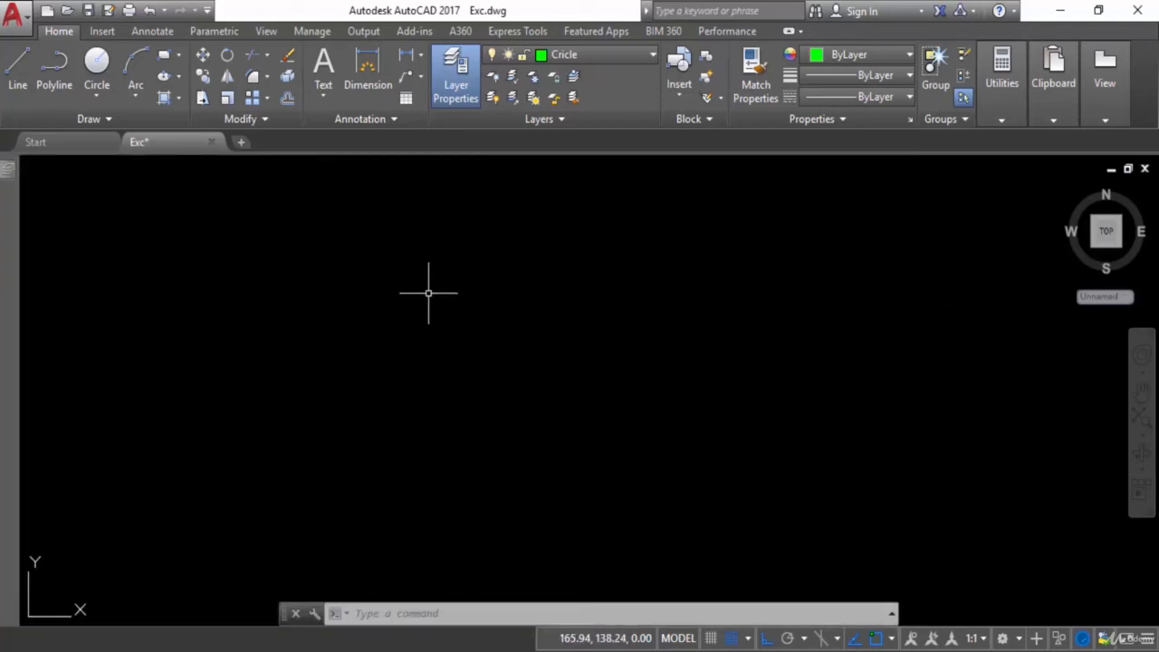
key("Escape")
type("c")
key("Return")
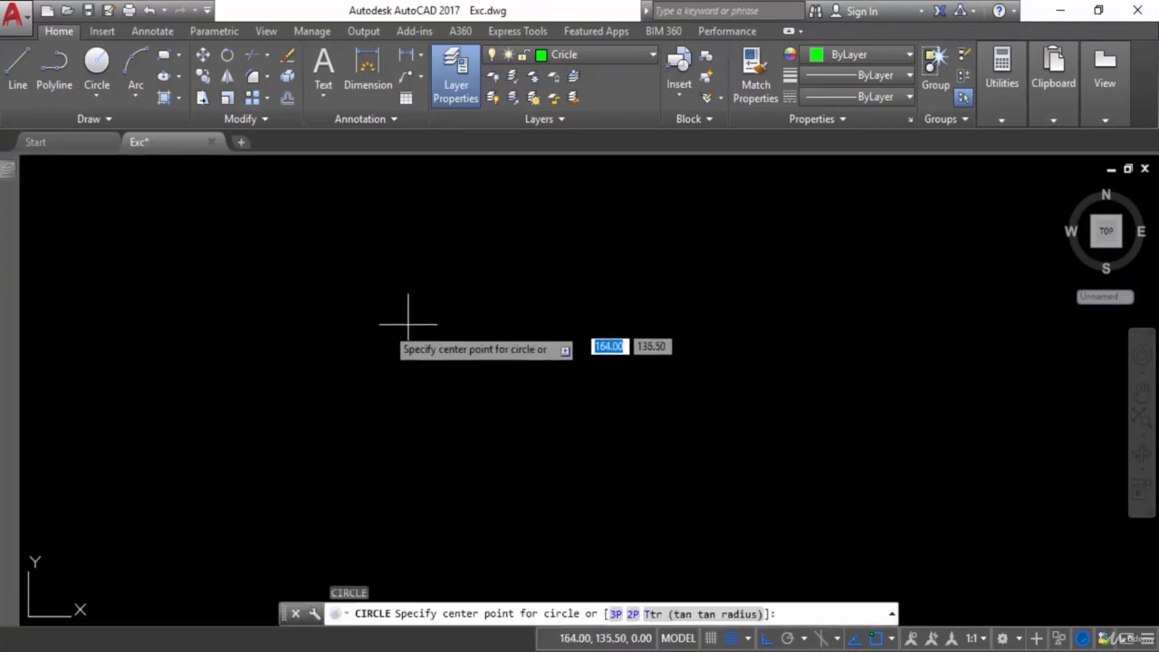
left_click(327, 324)
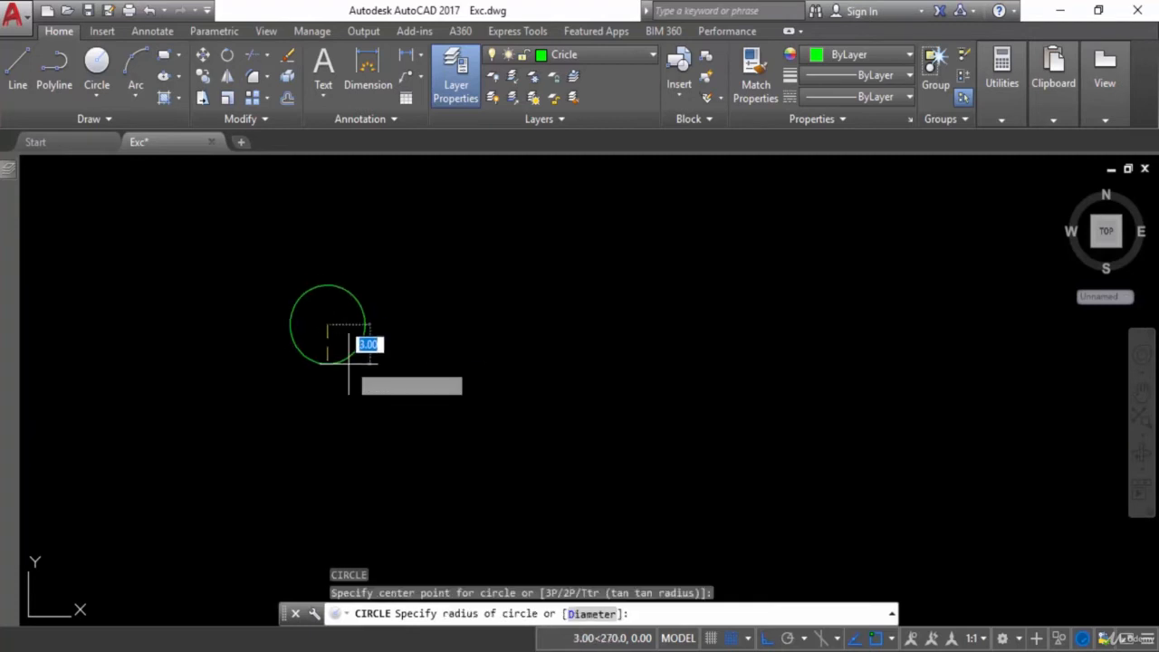
left_click(363, 399)
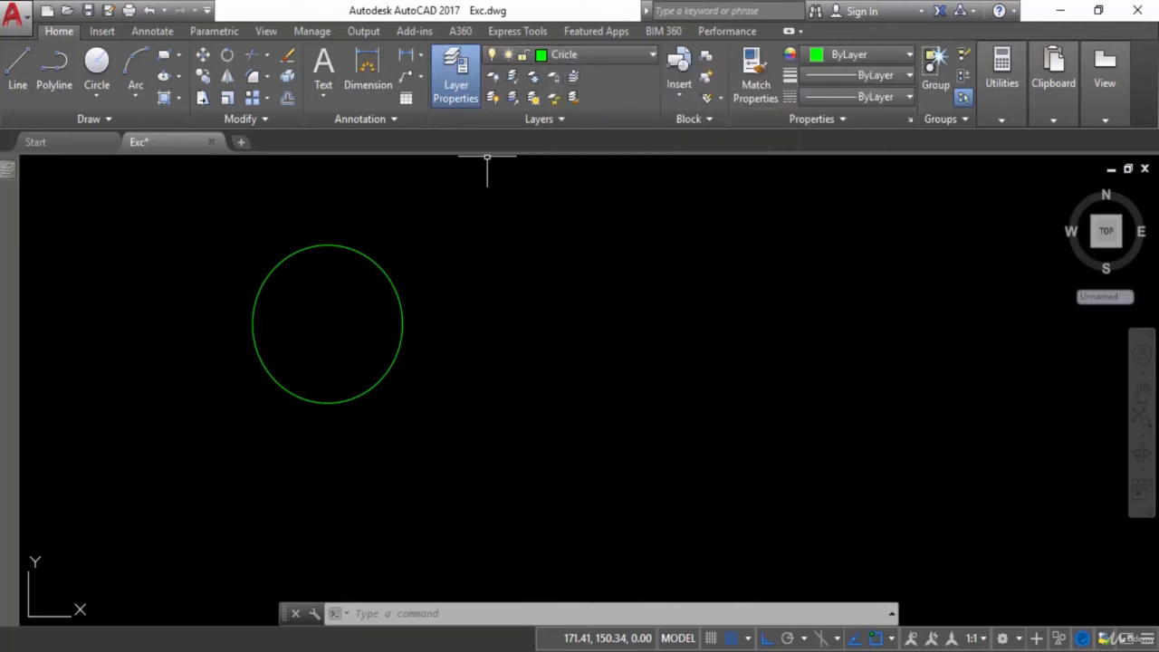
Step: Make Rec the current layer and draw a rectangle beside the circle
left_click(650, 56)
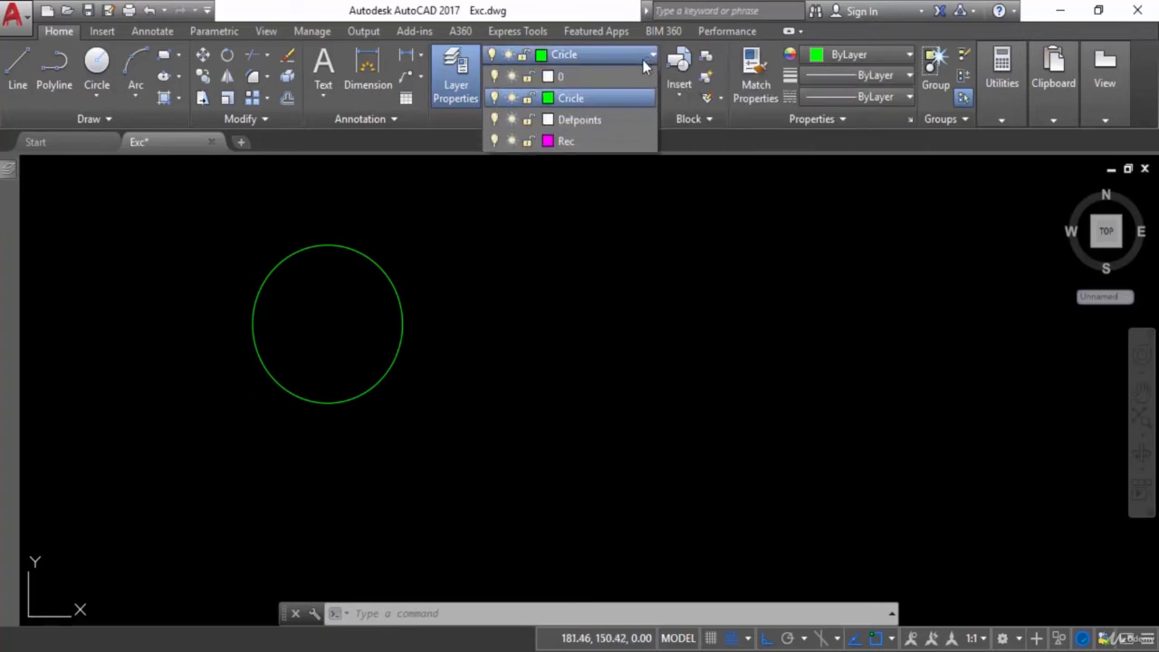
left_click(567, 142)
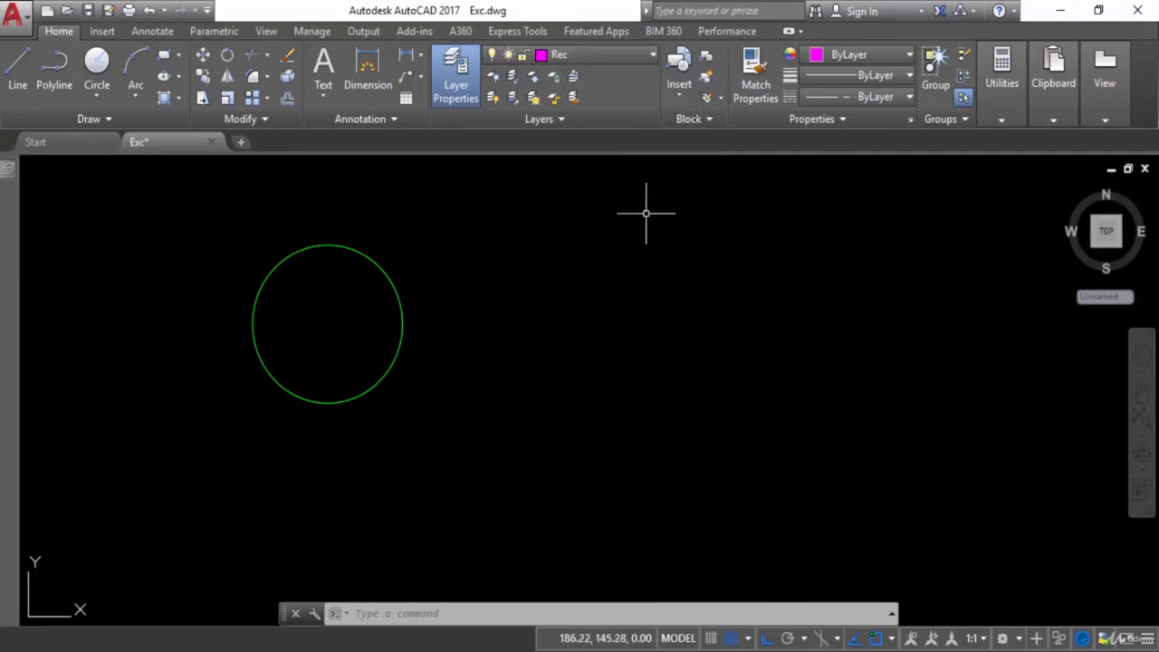
type("REC")
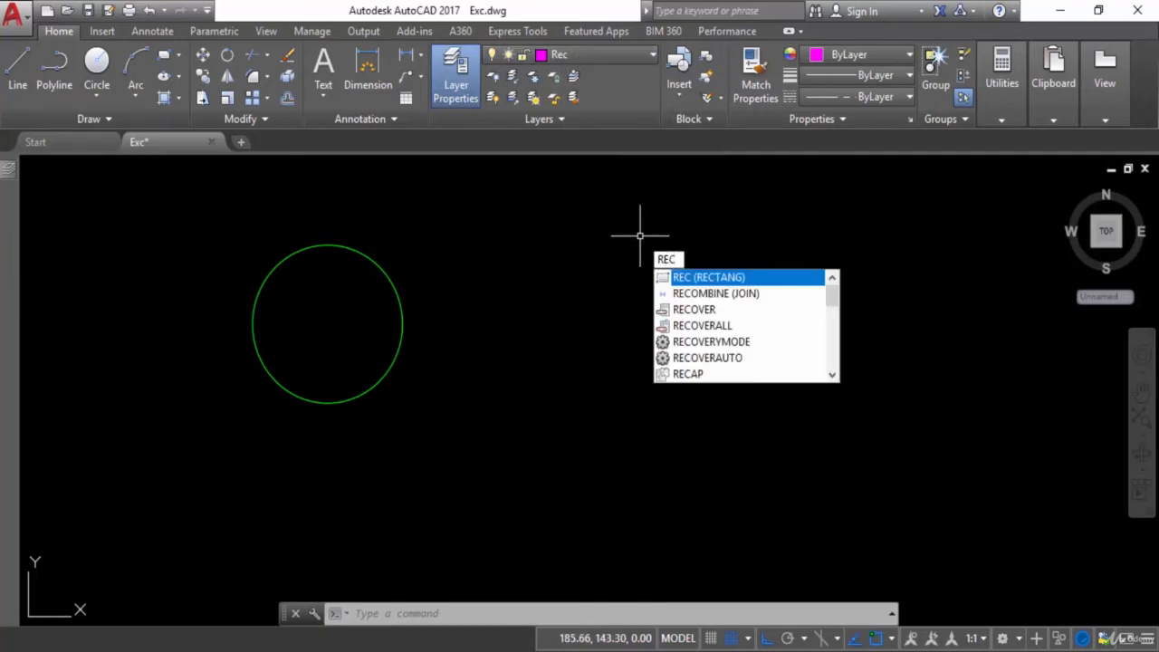
key("Return")
left_click(614, 264)
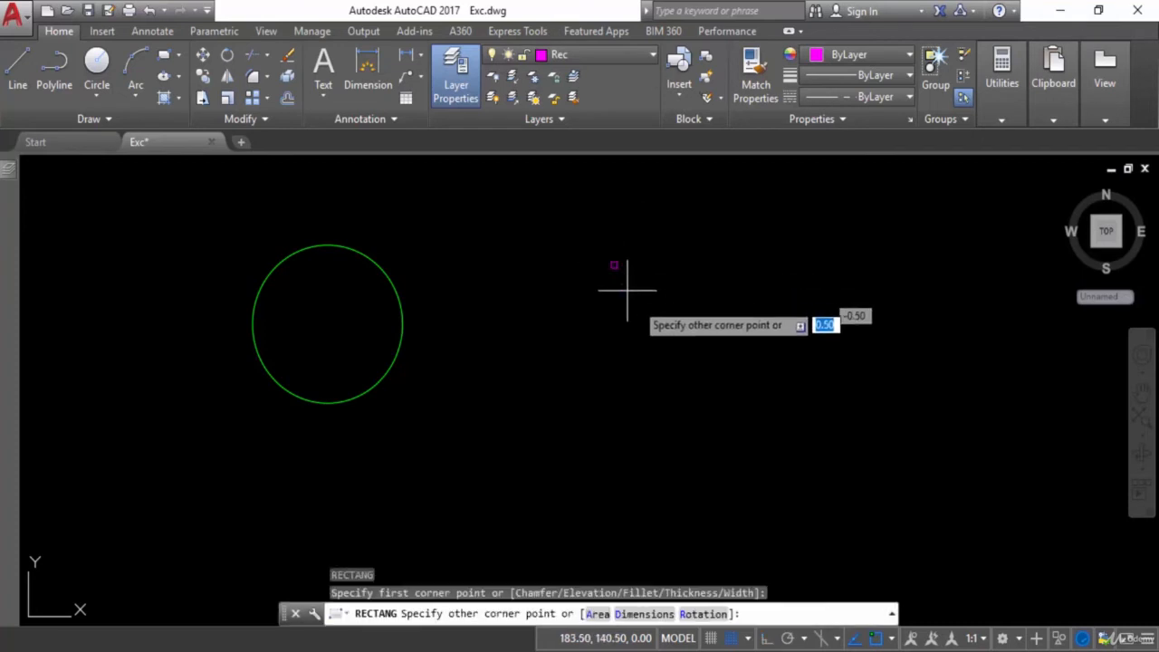
left_click(800, 397)
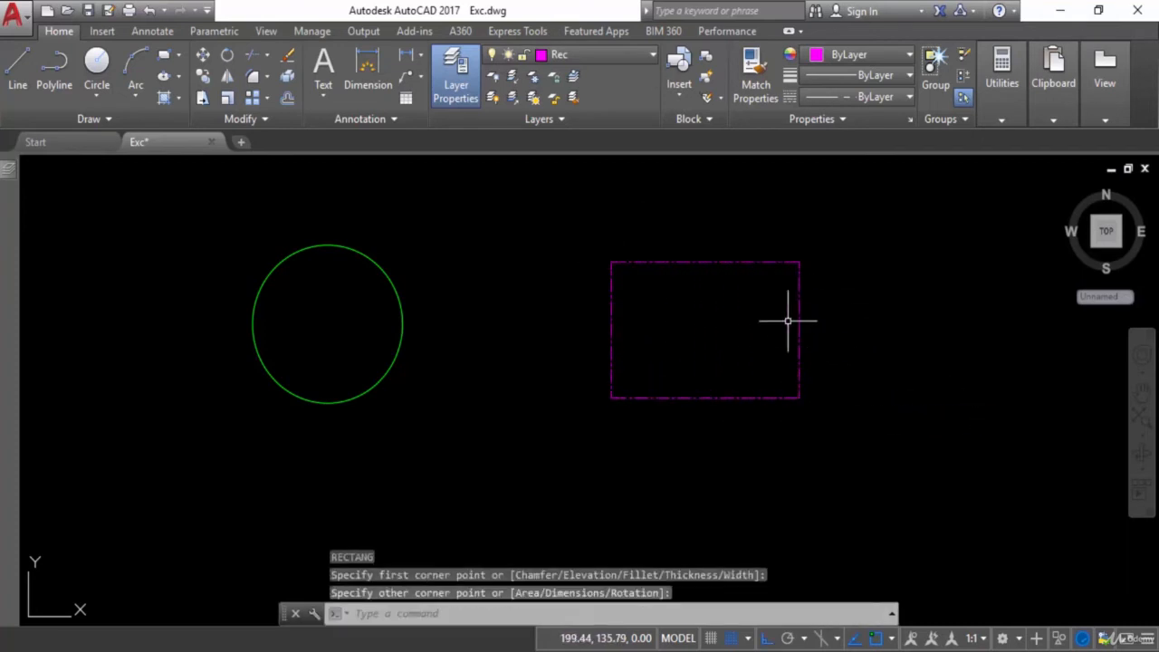
Step: Select the circle and the rectangle to check their layer properties, and clear the selection
left_click(401, 305)
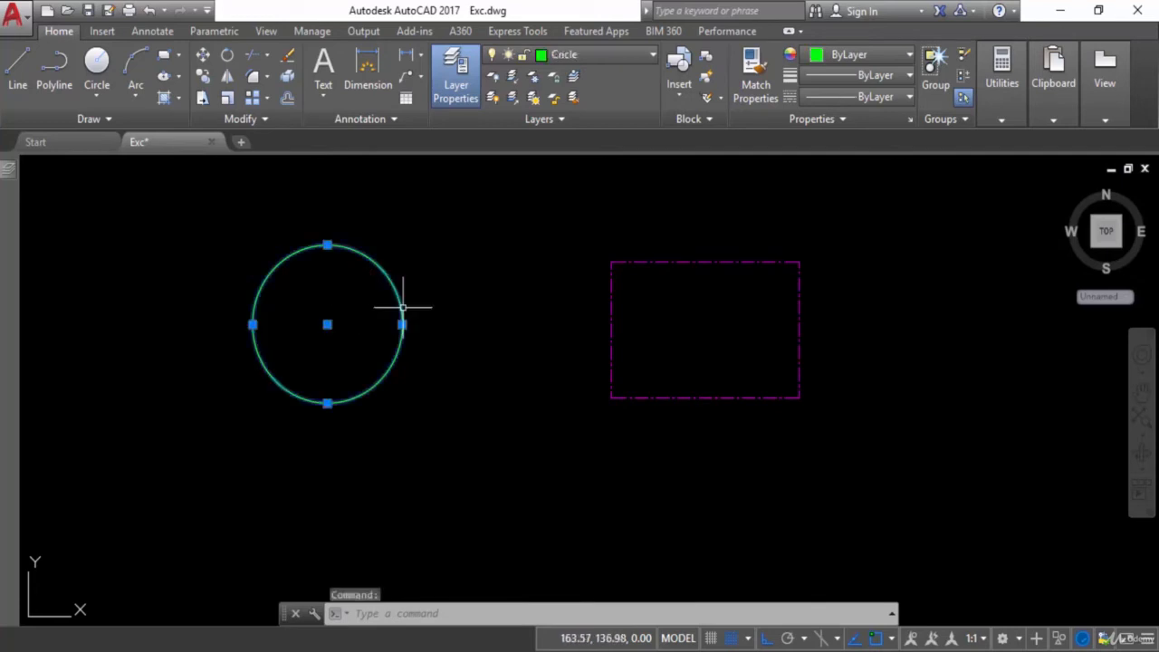
left_click(650, 263)
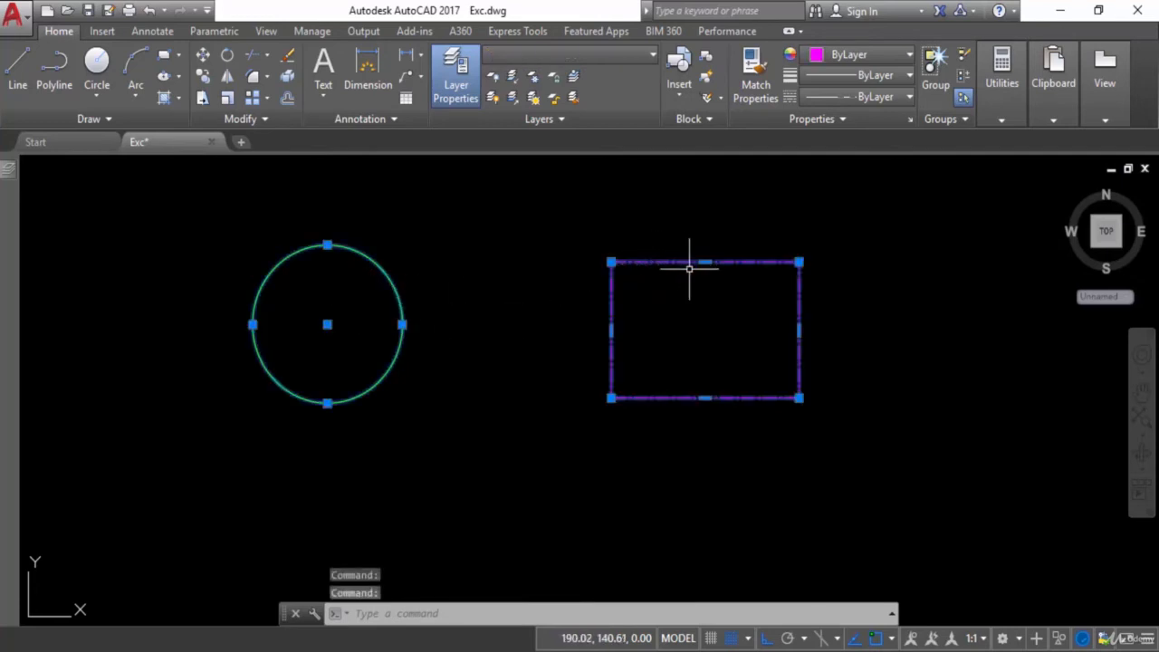
key("Escape")
Step: Review the general properties in the Properties palette with no object selected, and close the palette
middle_click_drag(689, 268, 615, 295)
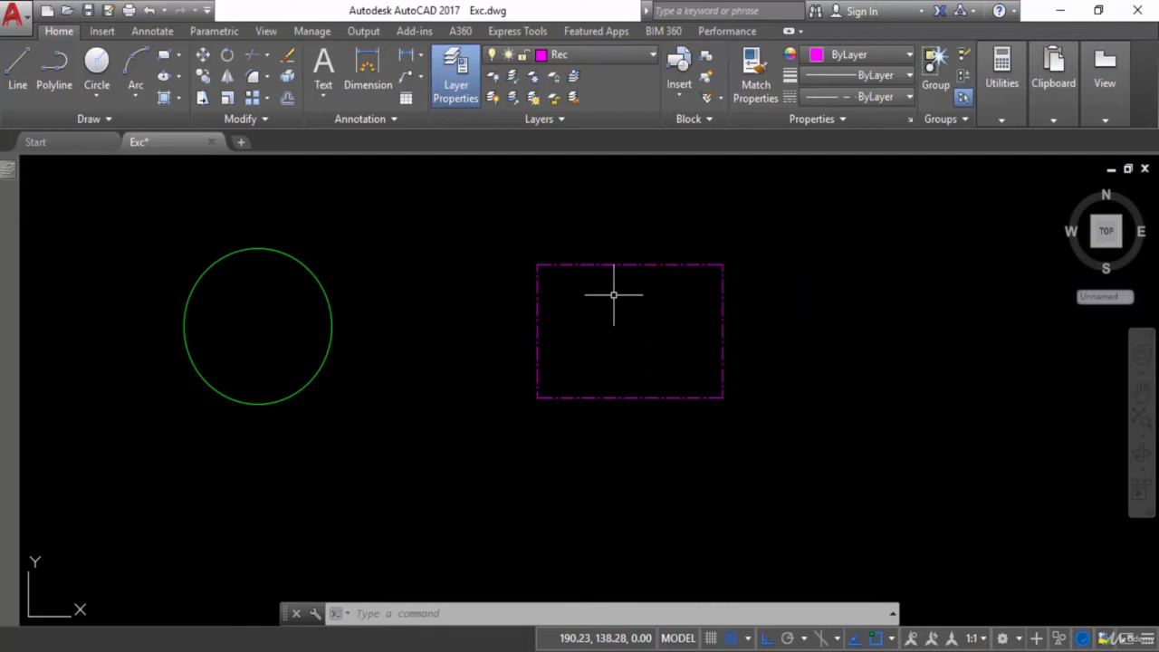
type("PROPERTIES")
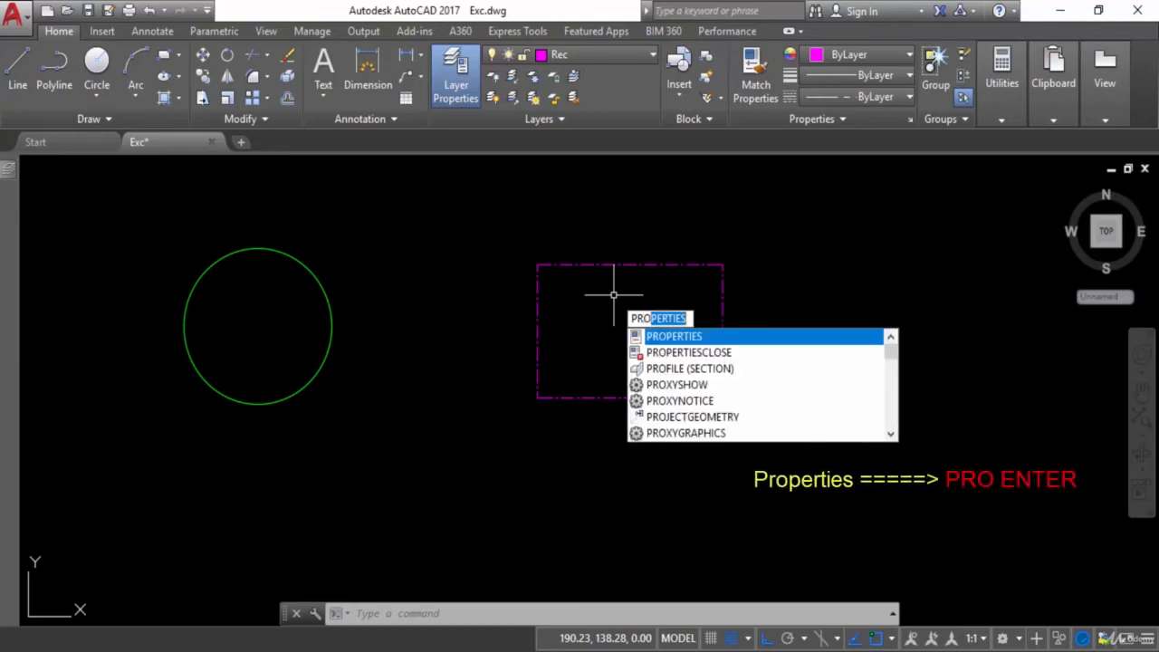
key("Return")
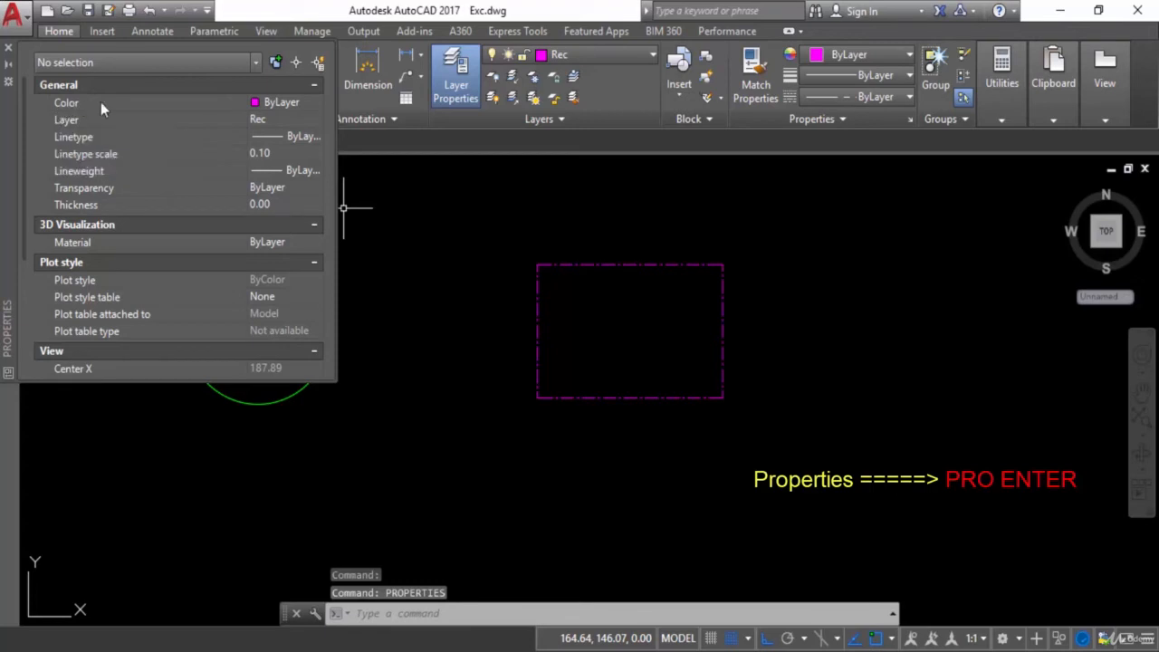
left_click(304, 106)
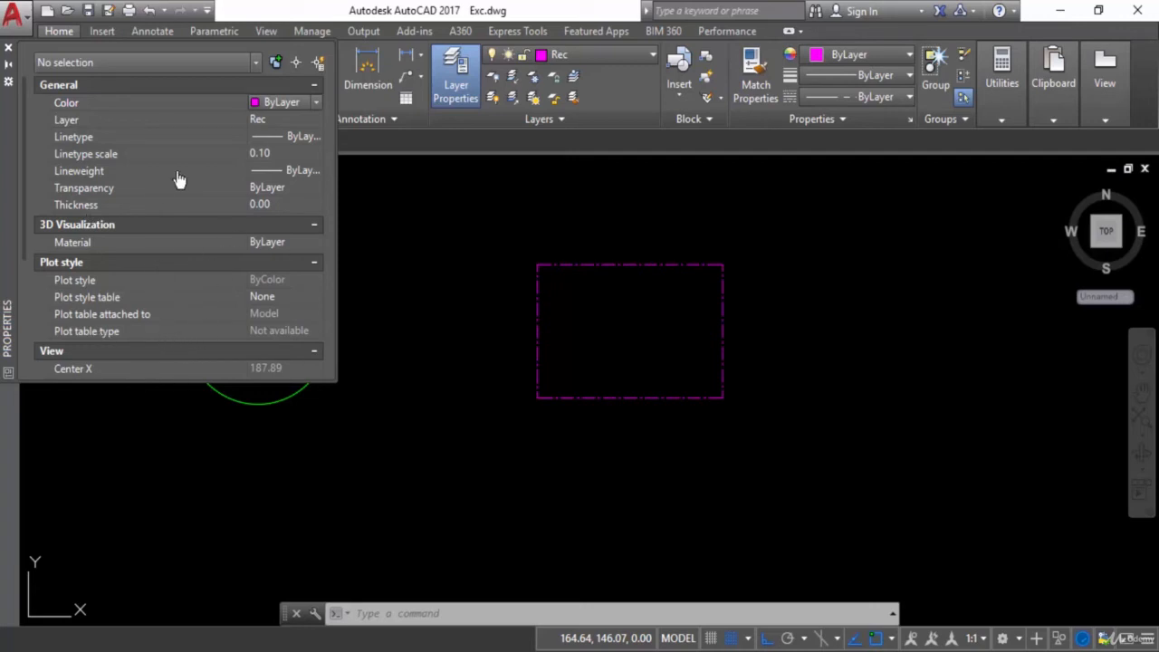
left_click(9, 49)
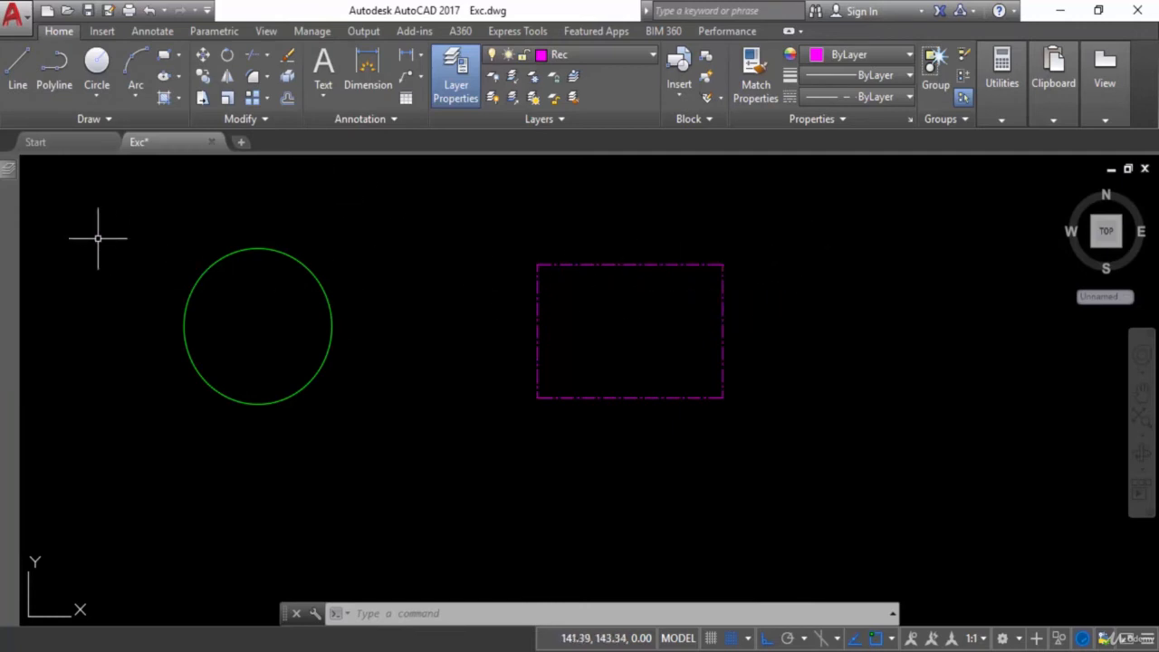
Step: Widen the Freeze column in the layer manager and freeze the Cricle layer
mouse_move(4, 174)
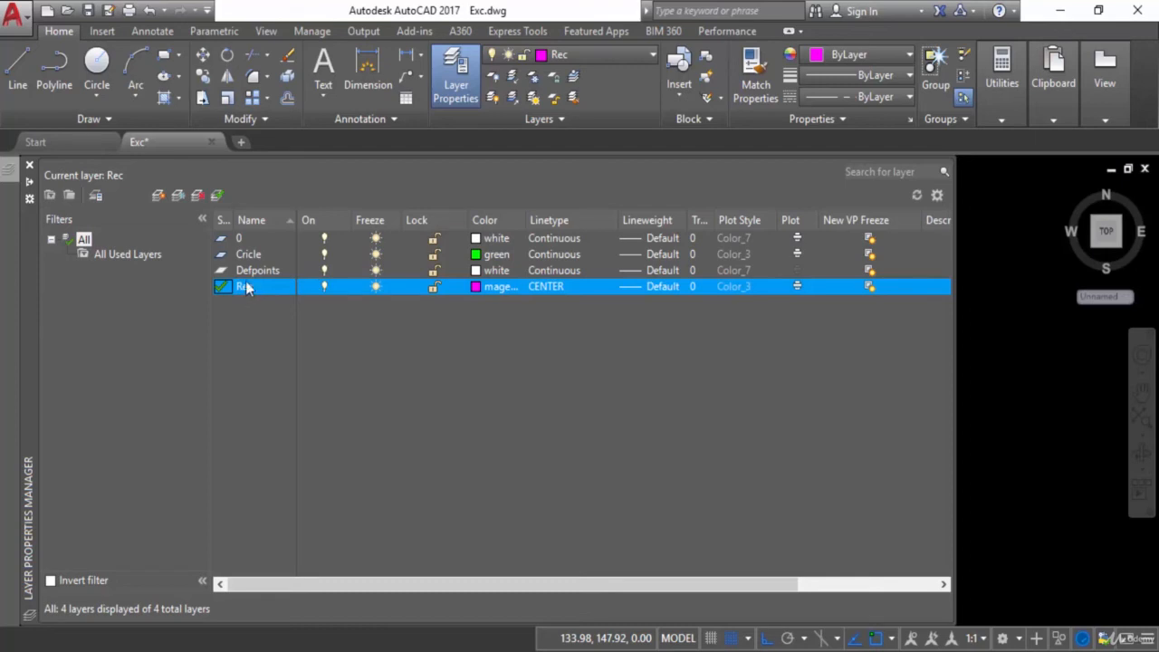
left_click(326, 256)
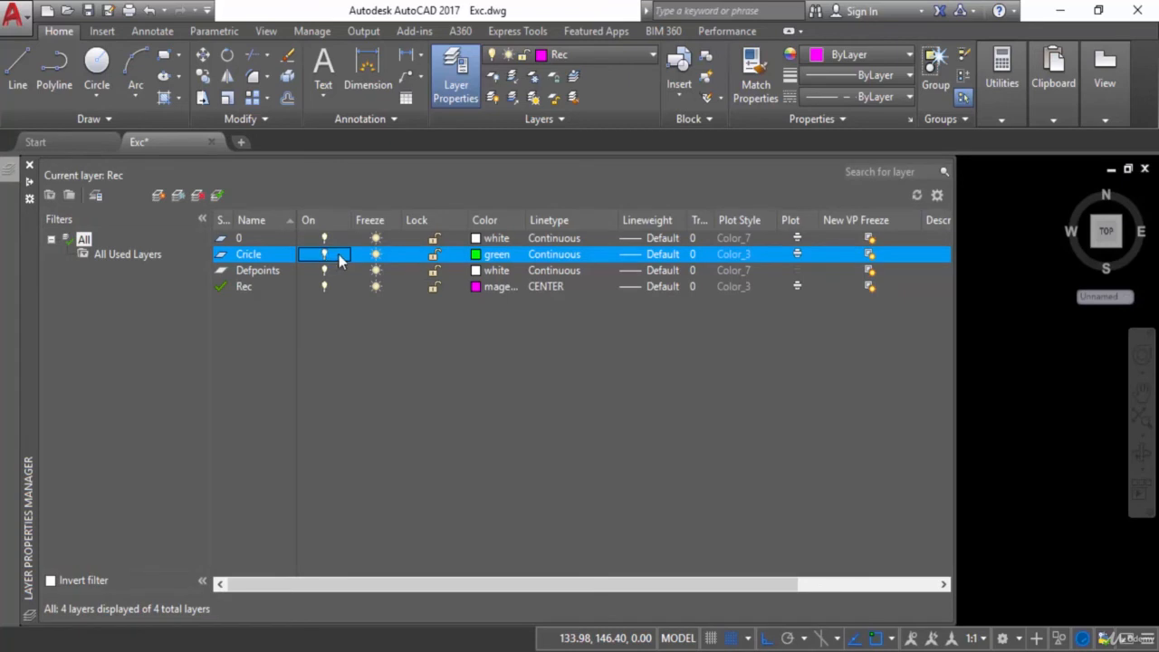
left_click_drag(396, 220, 412, 220)
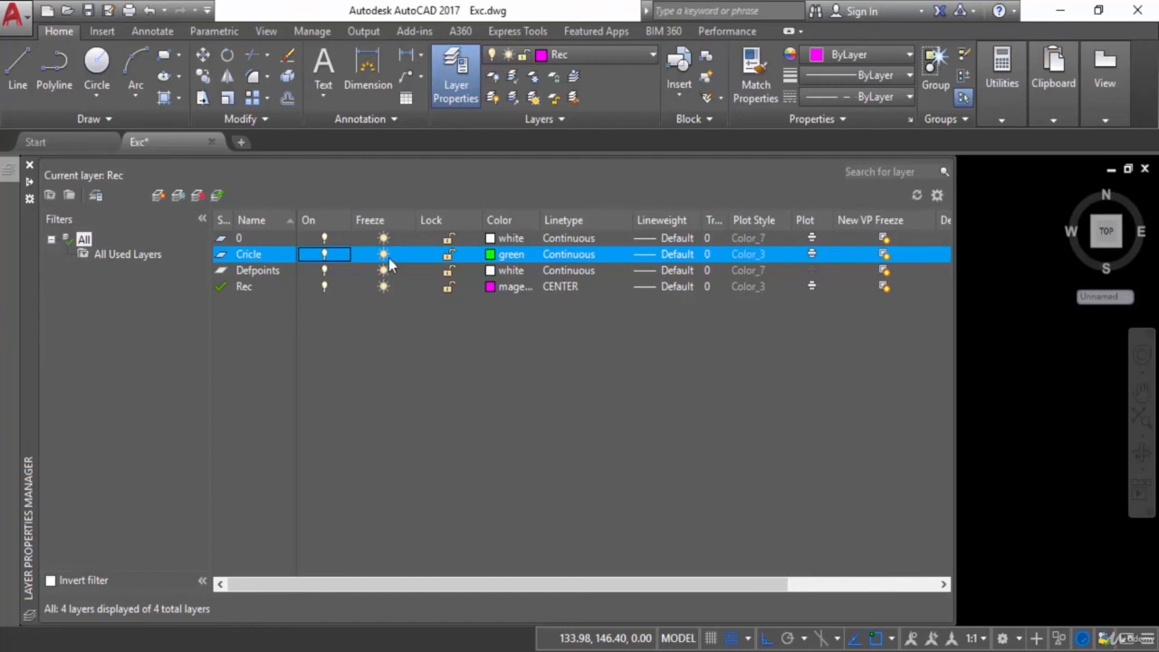
left_click(386, 257)
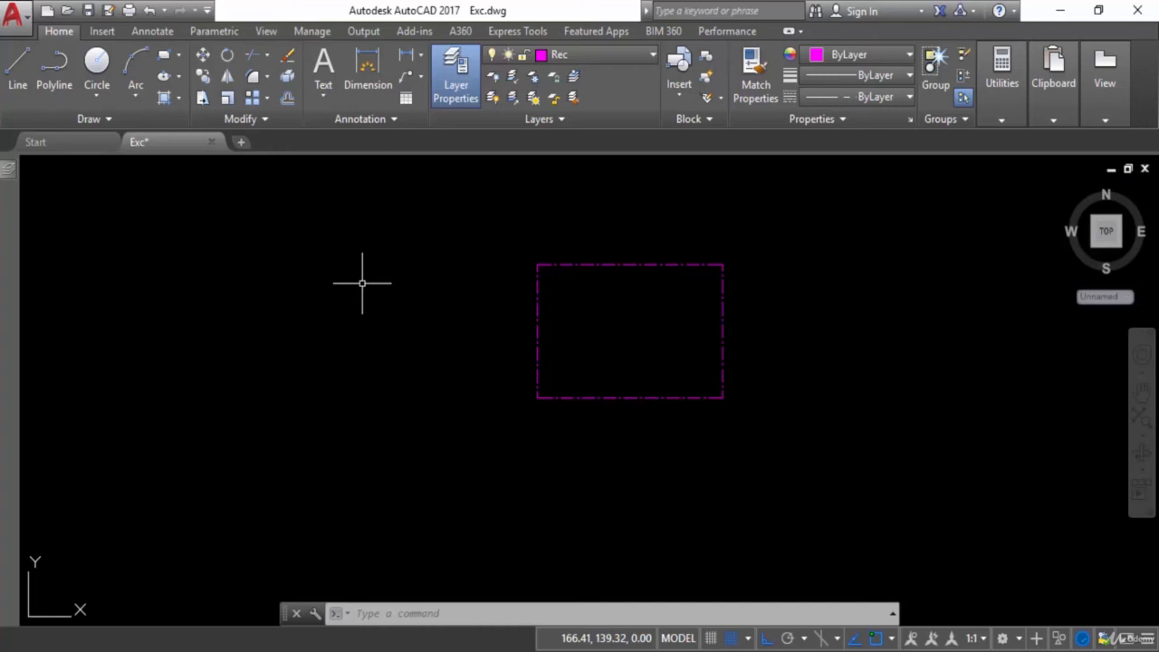
Step: Thaw the Cricle layer and lock it
mouse_move(13, 169)
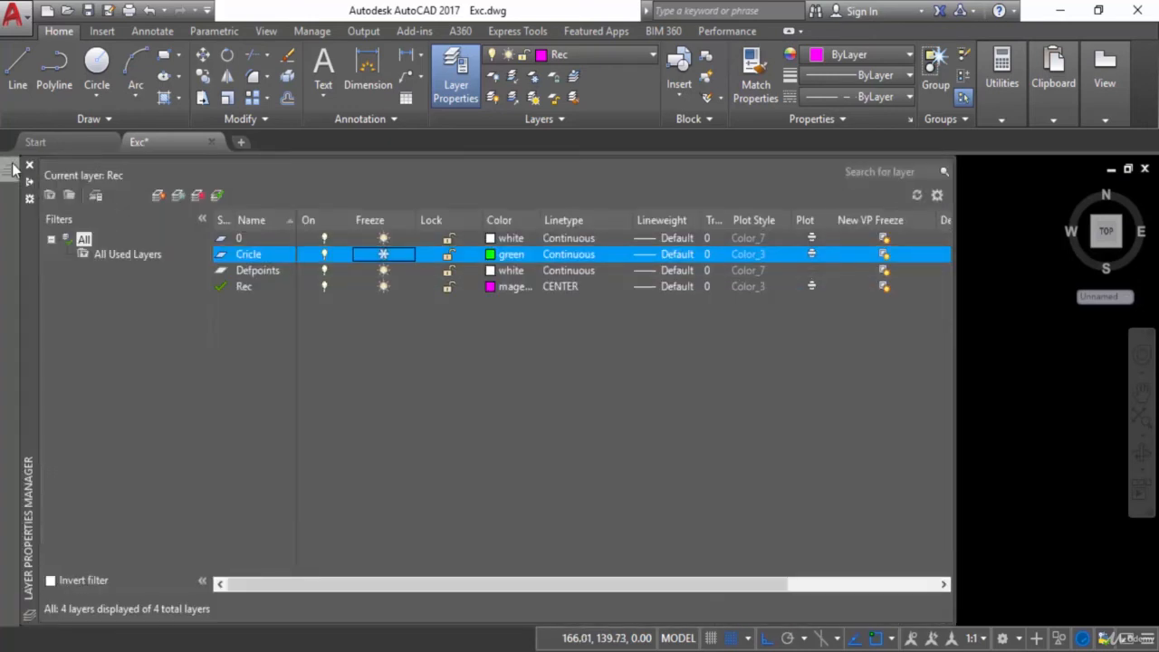
left_click(383, 256)
left_click(448, 257)
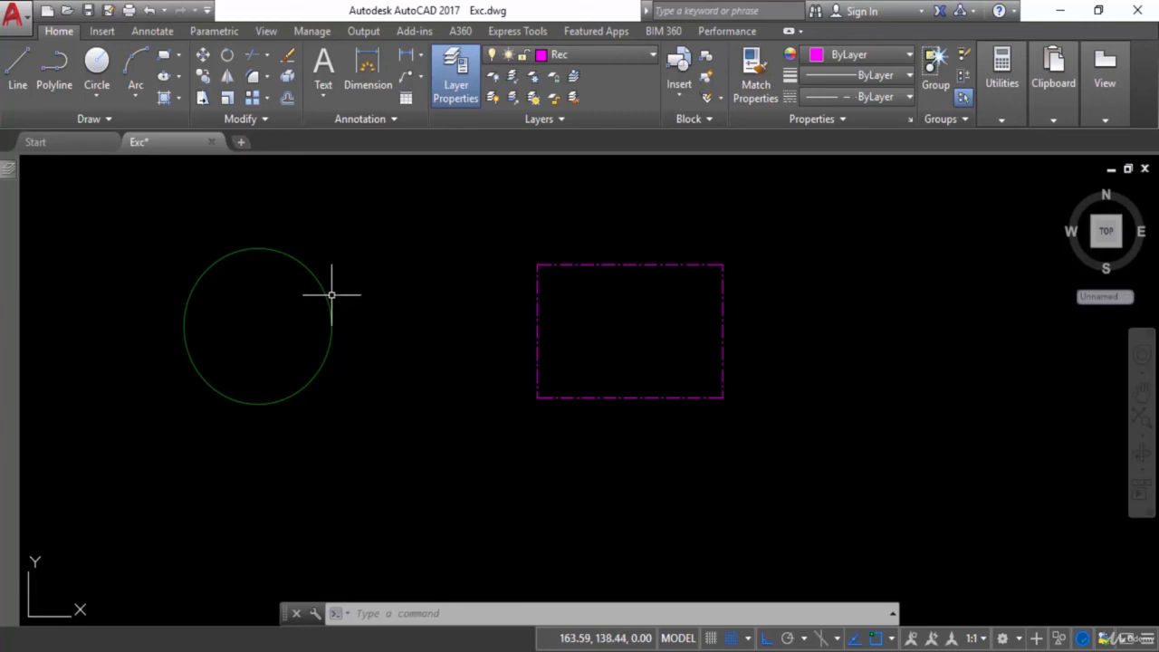
Step: Try to erase the circle on the locked Cricle layer
mouse_move(328, 298)
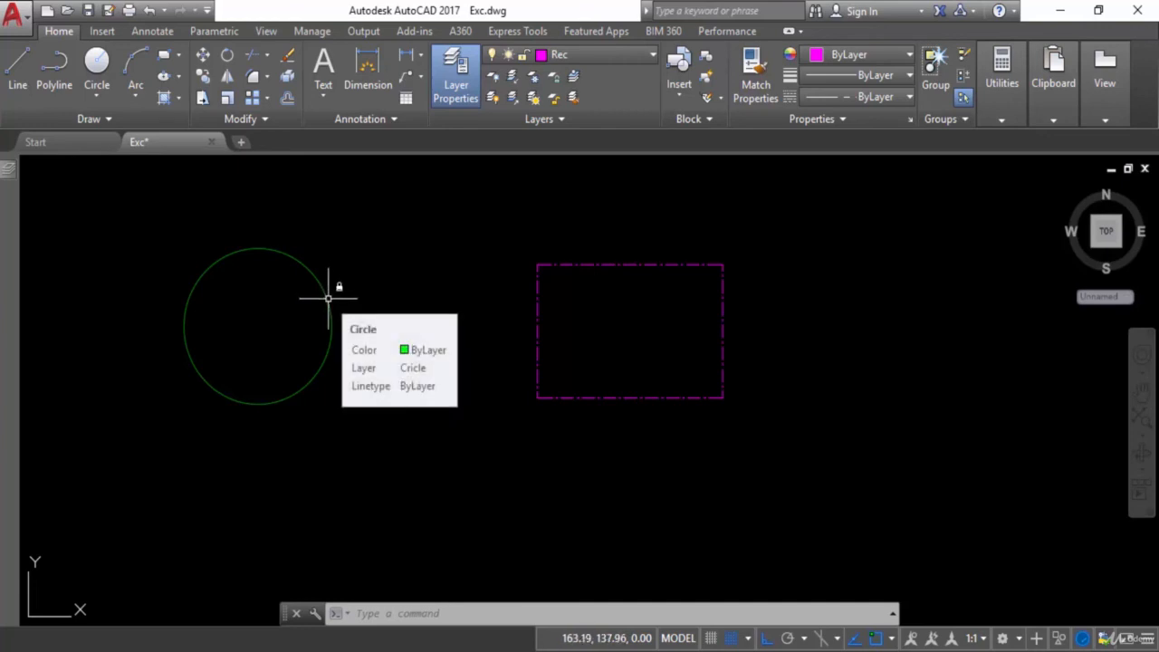
left_click(368, 236)
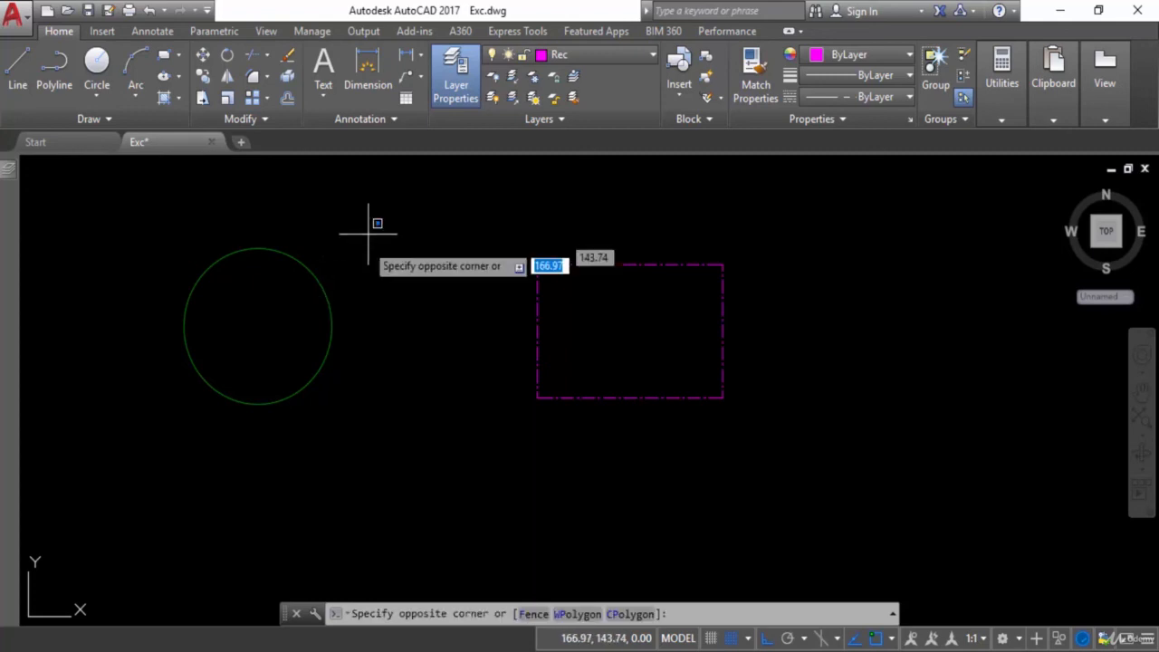
left_click(173, 431)
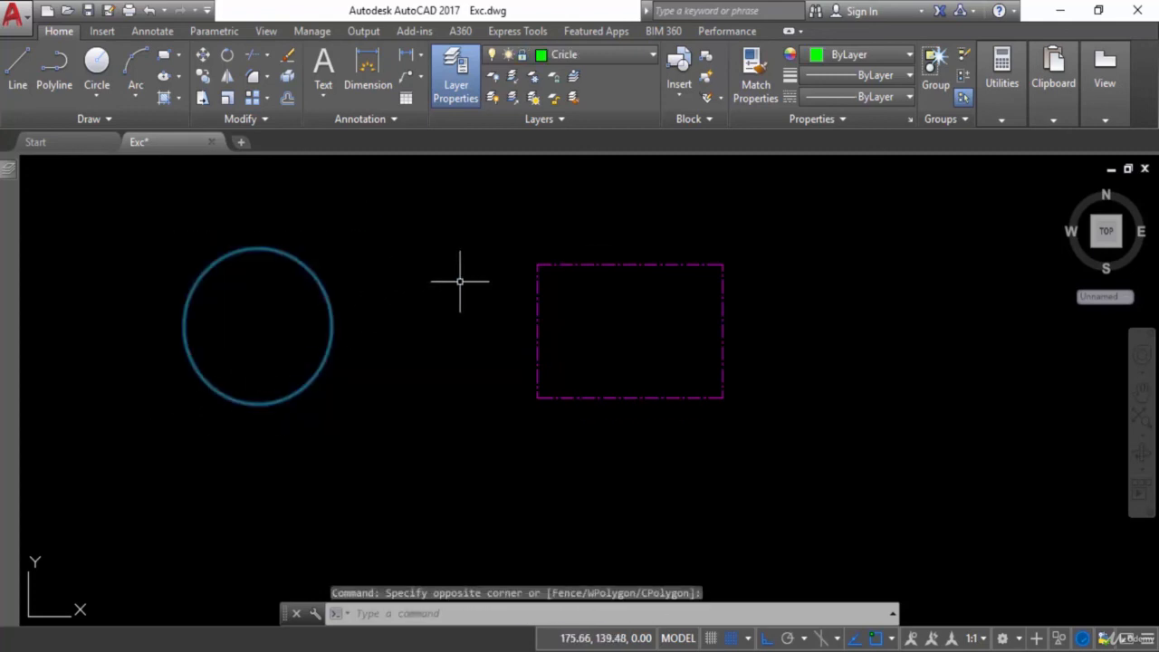
type("E")
key("Return")
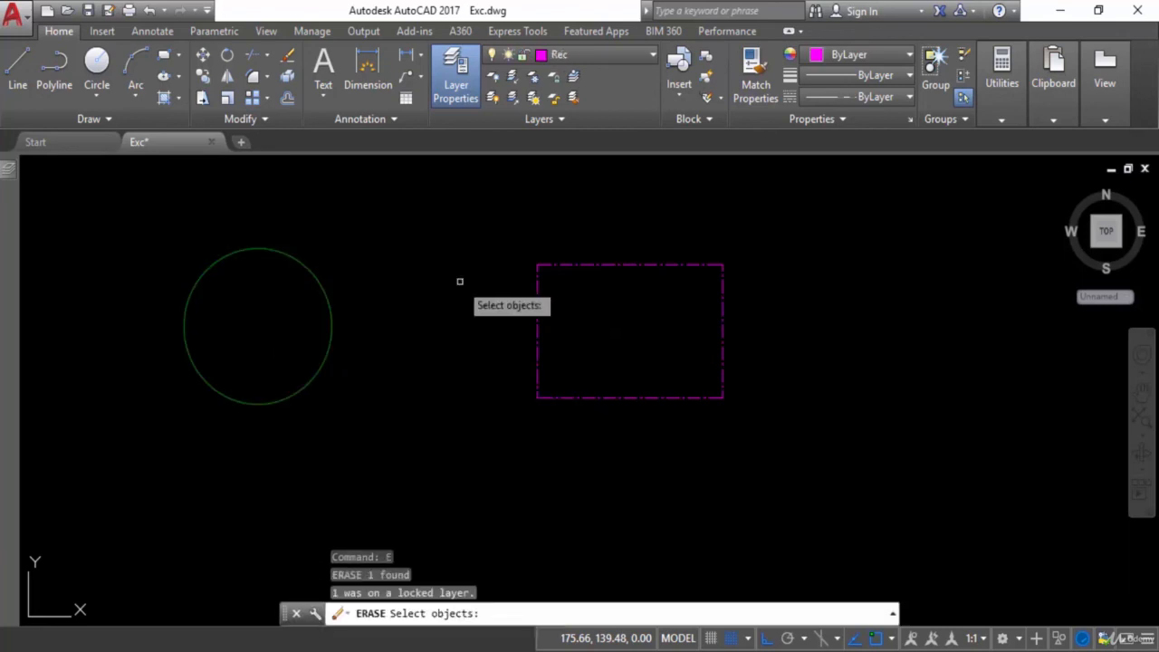
left_click(318, 285)
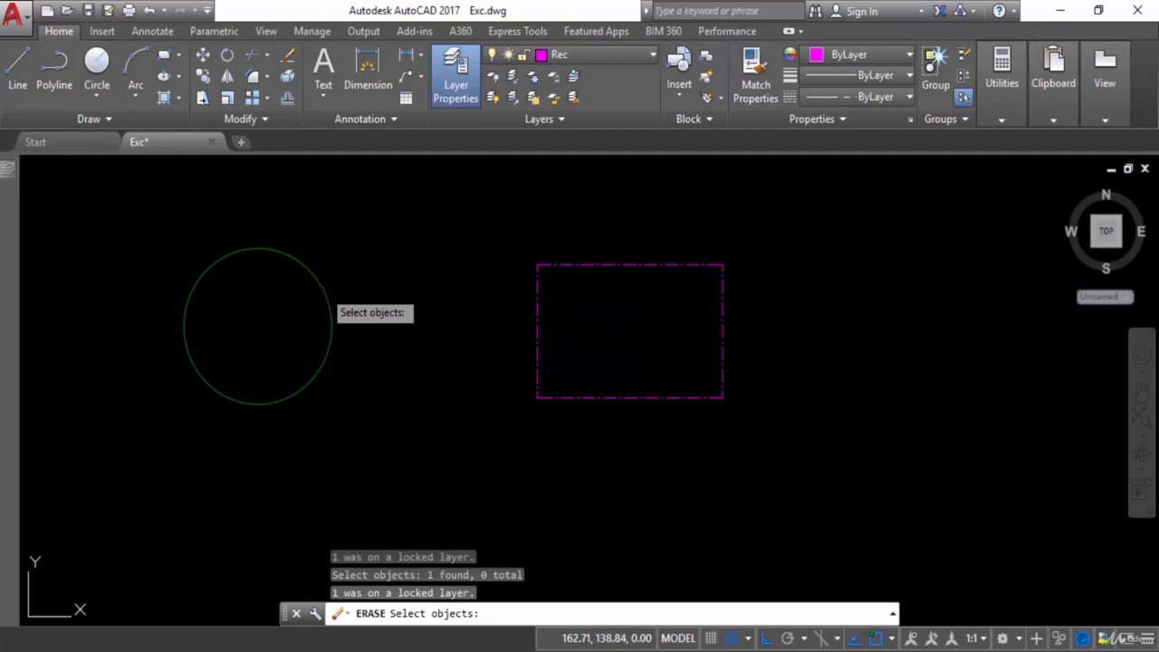
key("Escape")
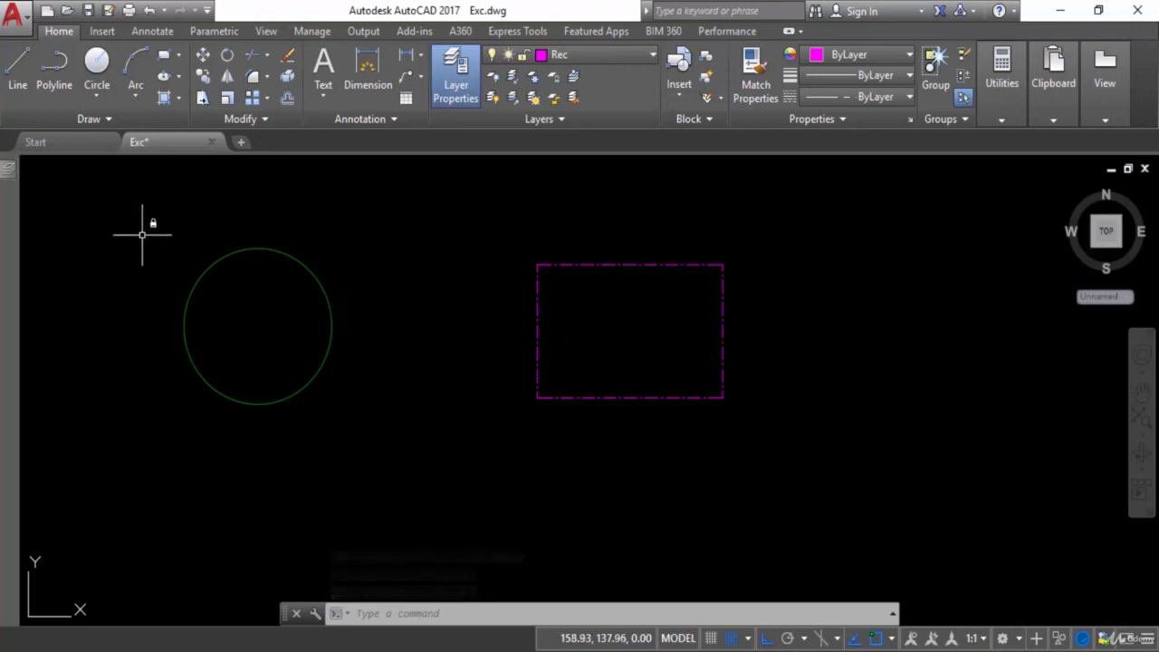
Step: Unlock the Cricle layer and toggle its plot setting
mouse_move(8, 181)
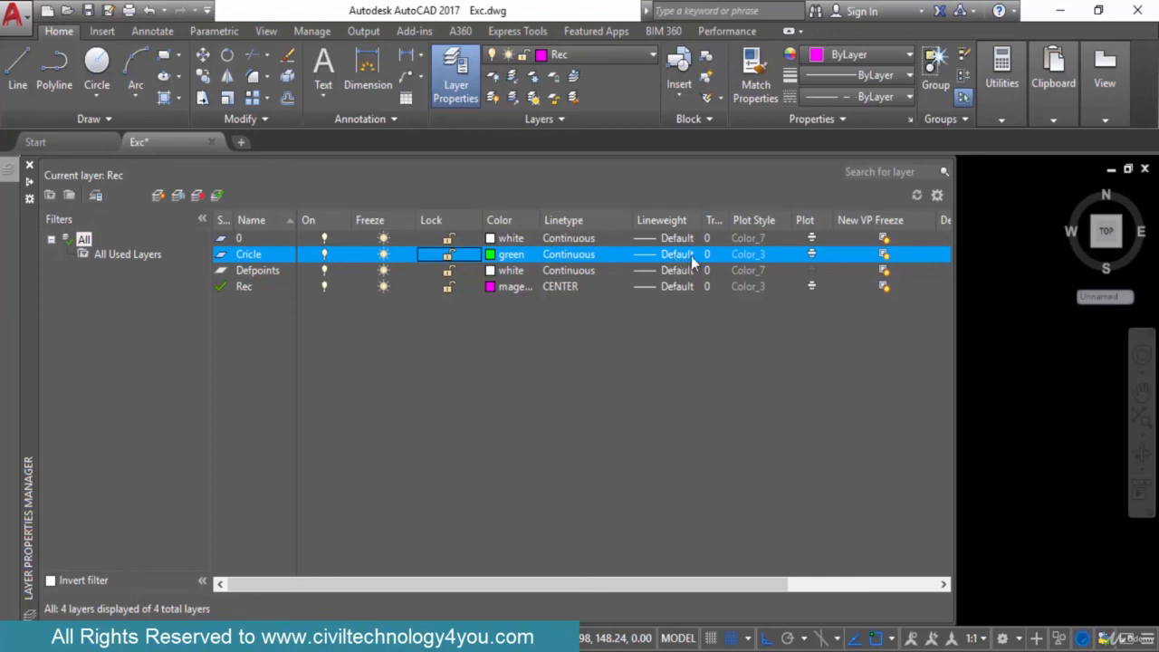
left_click(812, 257)
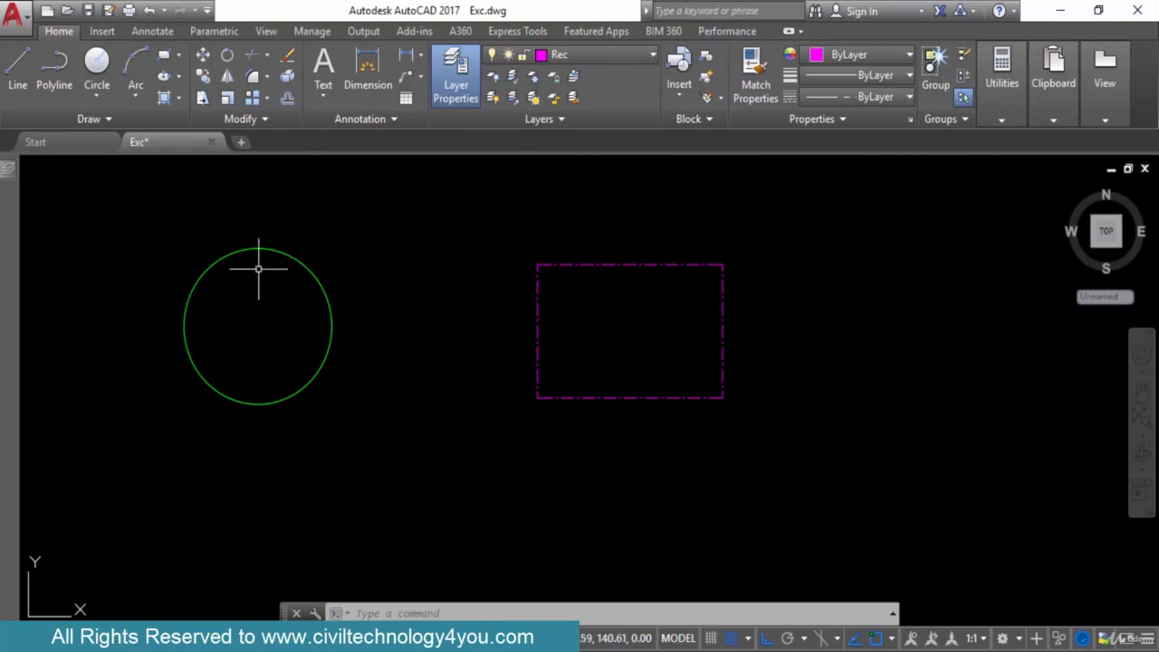
mouse_move(280, 251)
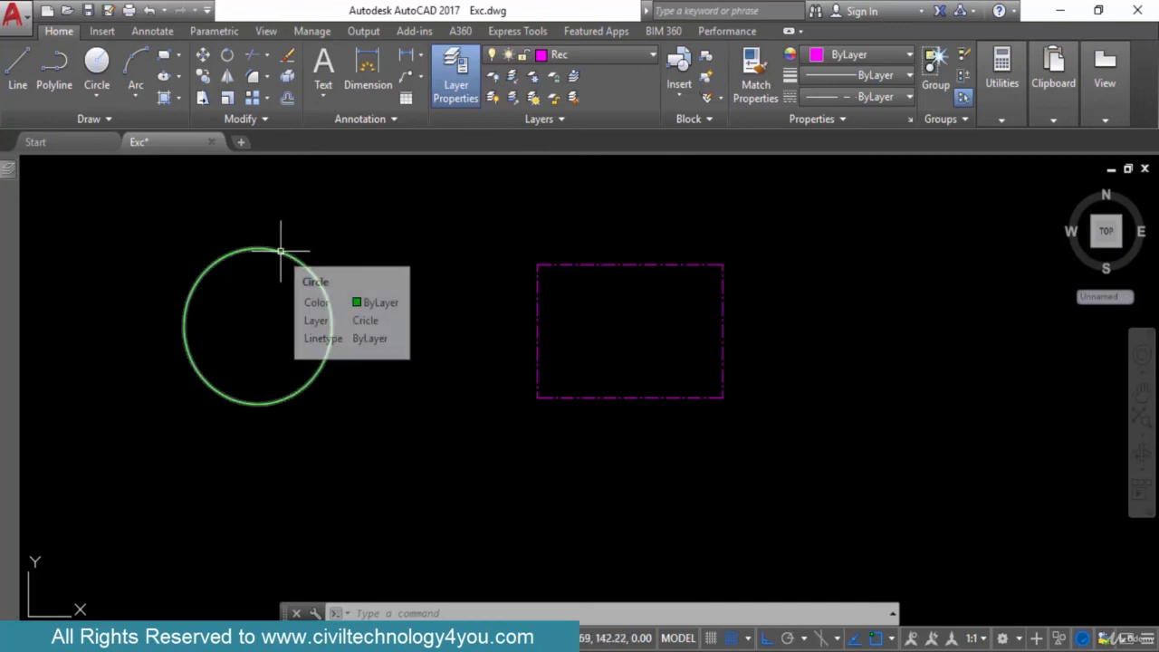